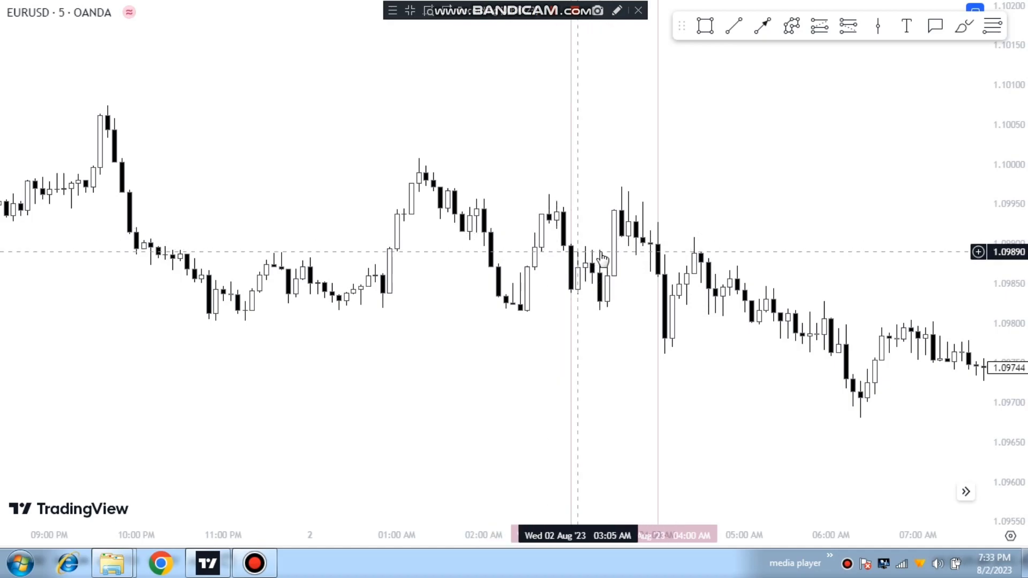
- Mark the zone between 1.09903 and 1.09870 ending at 03:50 AM with a rectangle, and delete it
{"action": "left_click_drag", "start_coordinate": [613, 265], "coordinate": [593, 262]}
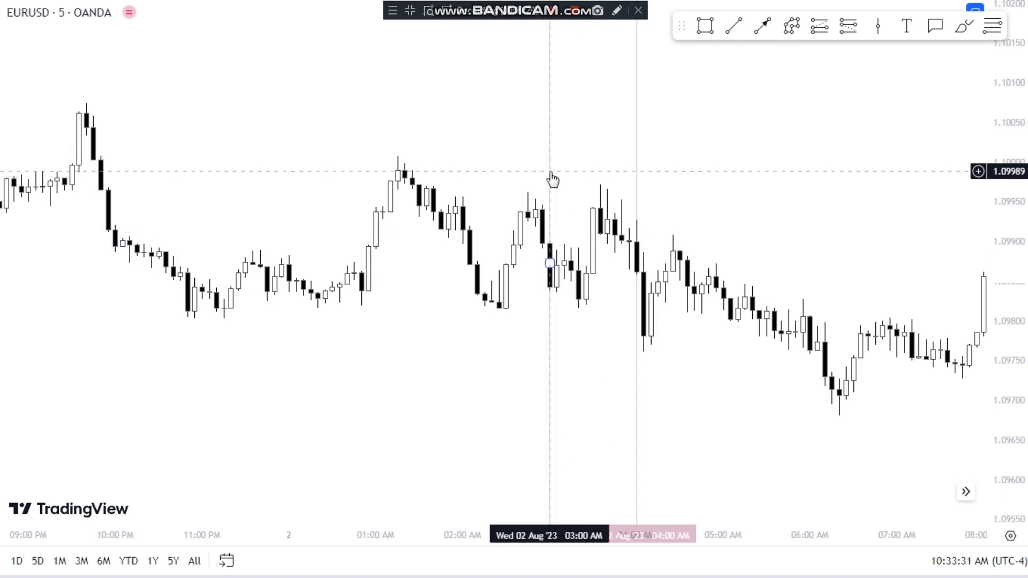
{"action": "left_click", "coordinate": [704, 25]}
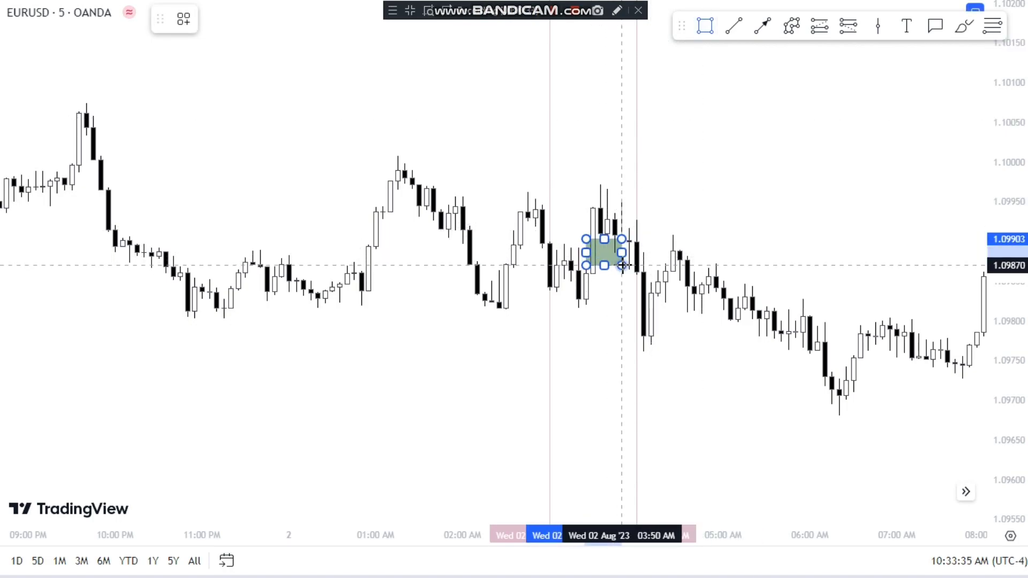
{"action": "left_click", "coordinate": [621, 265]}
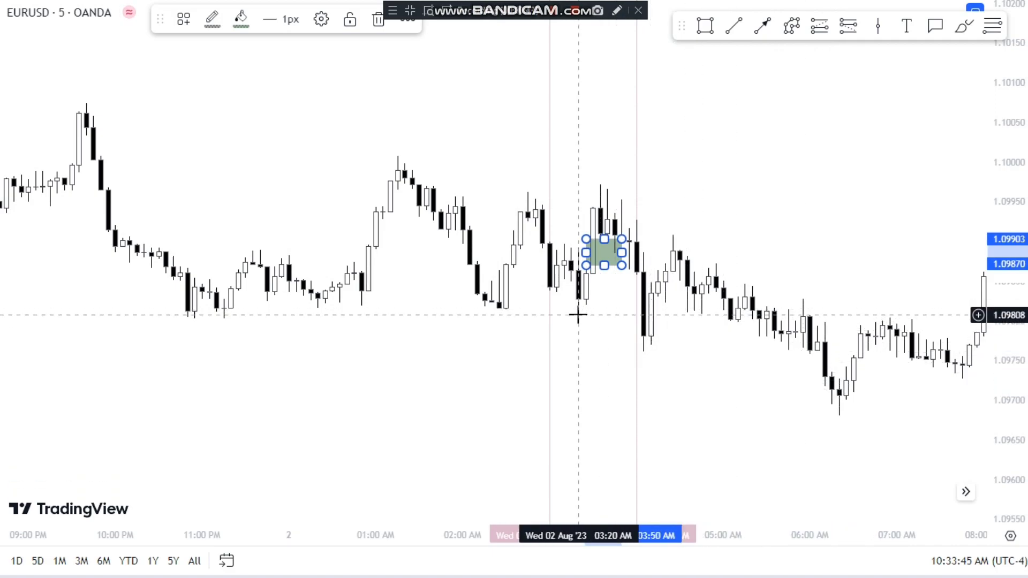
{"action": "left_click", "coordinate": [680, 231]}
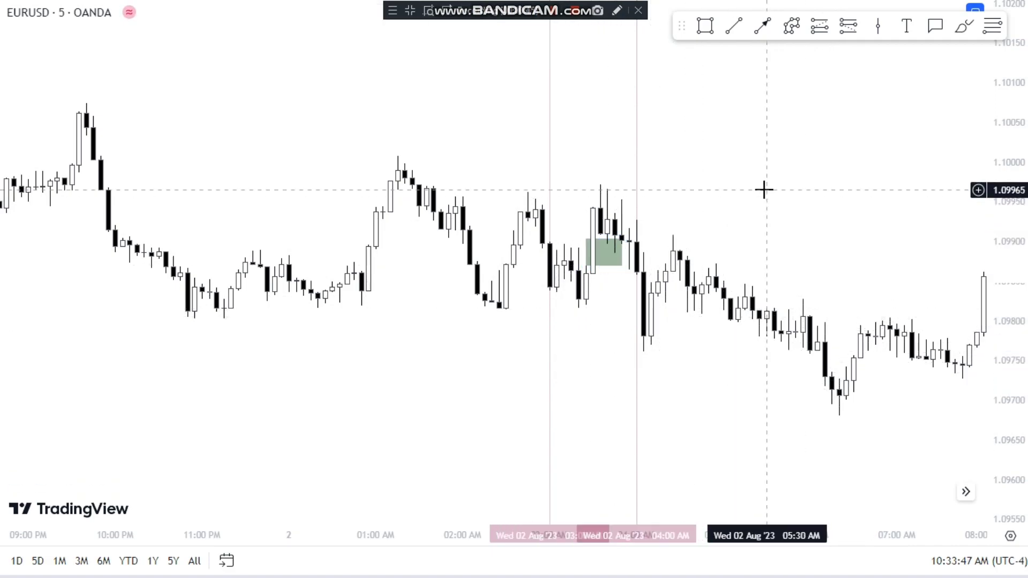
{"action": "left_click", "coordinate": [615, 266]}
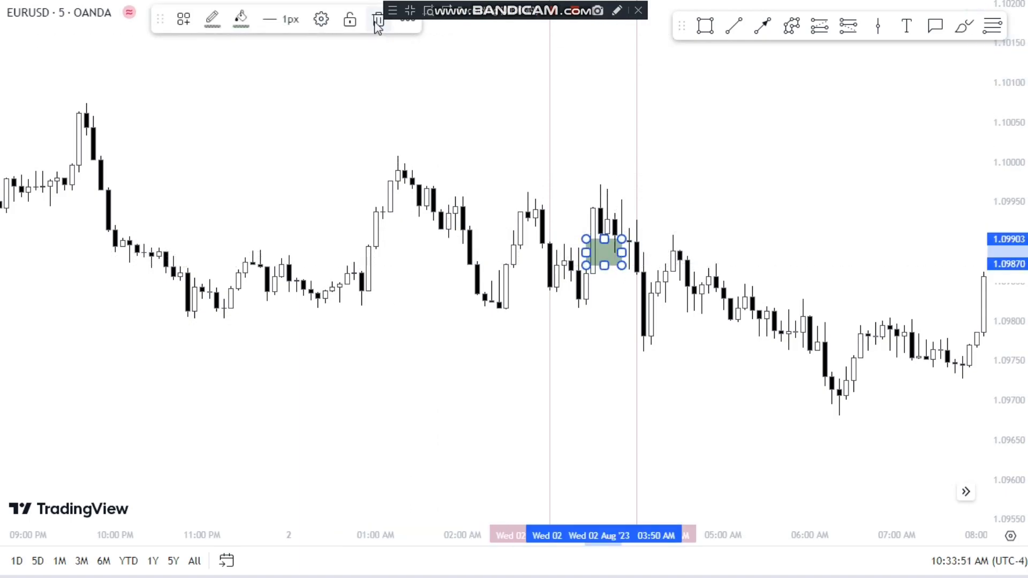
{"action": "left_click", "coordinate": [378, 20]}
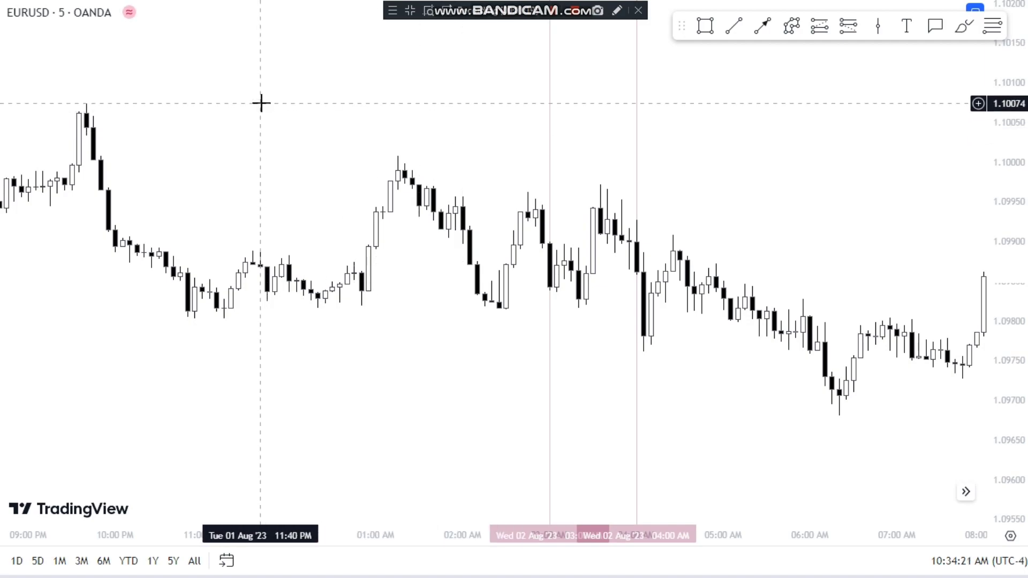
- Try to mark 03:00 AM and 04:00 AM on 2 August with vertical lines
{"action": "left_click_drag", "start_coordinate": [219, 94], "coordinate": [369, 110]}
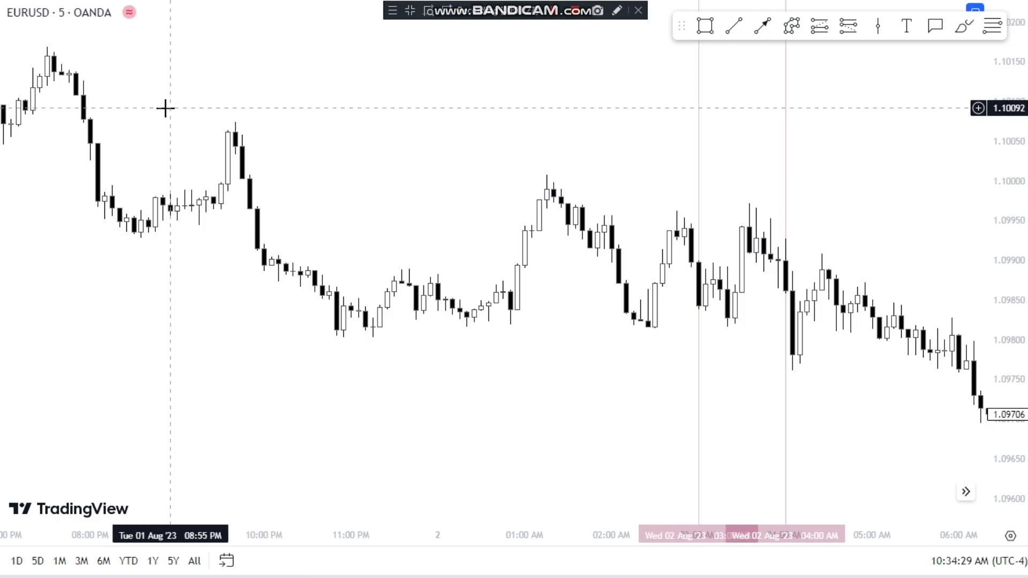
{"action": "scroll", "coordinate": [165, 108], "scroll_direction": "down", "scroll_amount": 3}
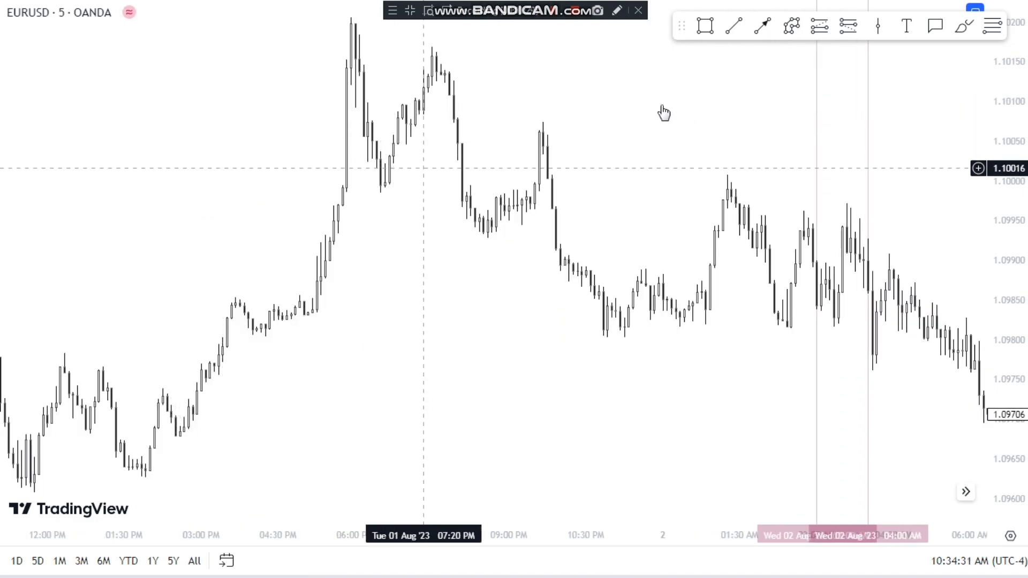
{"action": "scroll", "coordinate": [696, 86], "scroll_direction": "up", "scroll_amount": 2}
{"action": "left_click", "coordinate": [878, 26]}
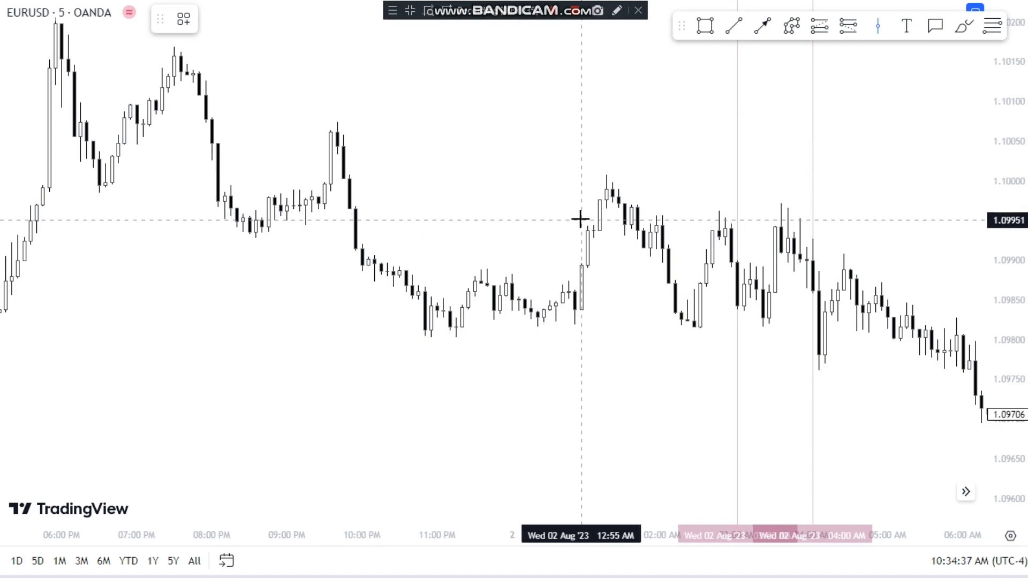
{"action": "left_click", "coordinate": [738, 255]}
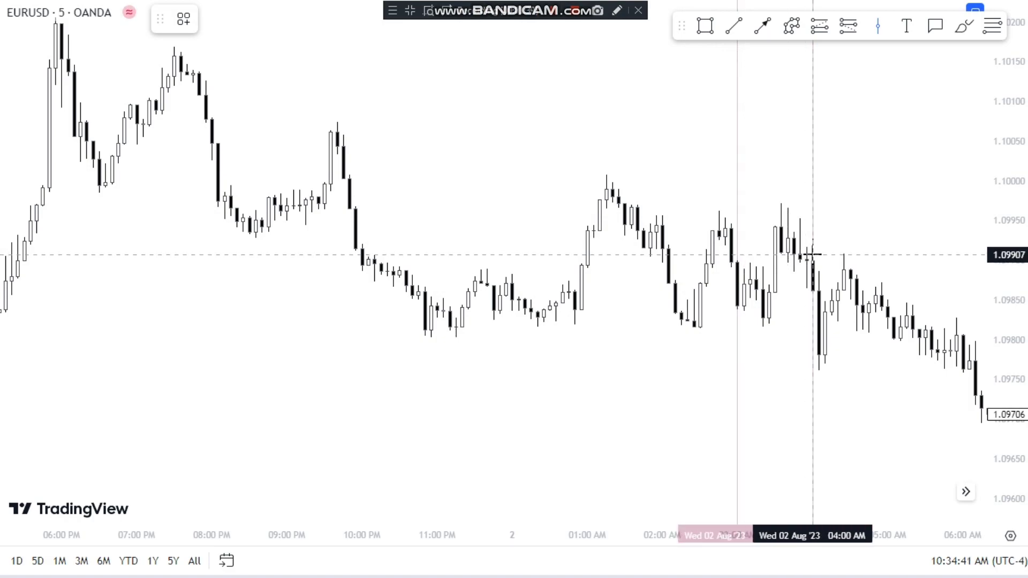
{"action": "left_click", "coordinate": [814, 250]}
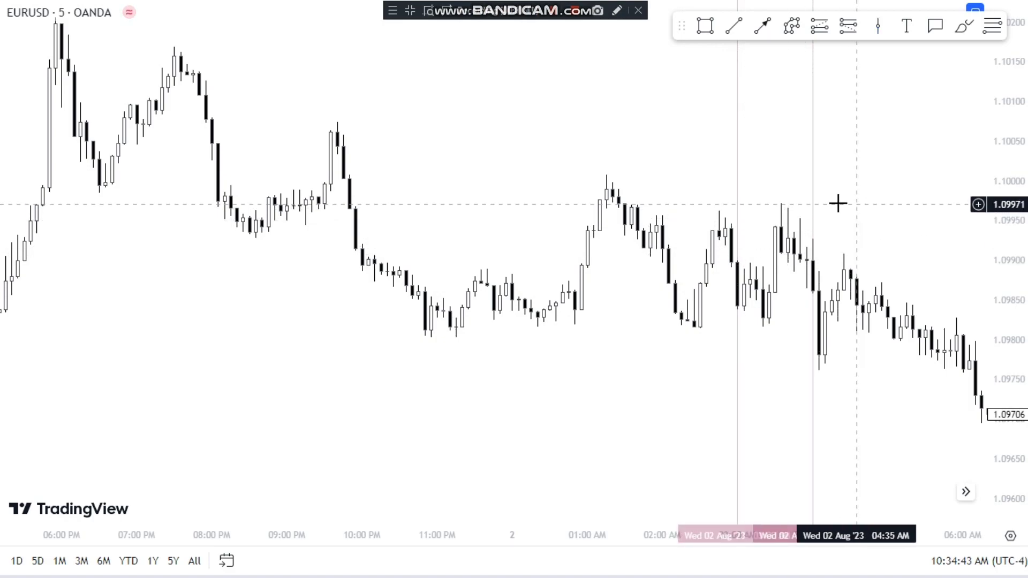
- Check the timezone option in the chart's symbol settings and close the settings
{"action": "left_click_drag", "start_coordinate": [838, 204], "coordinate": [740, 204]}
{"action": "left_click", "coordinate": [535, 233]}
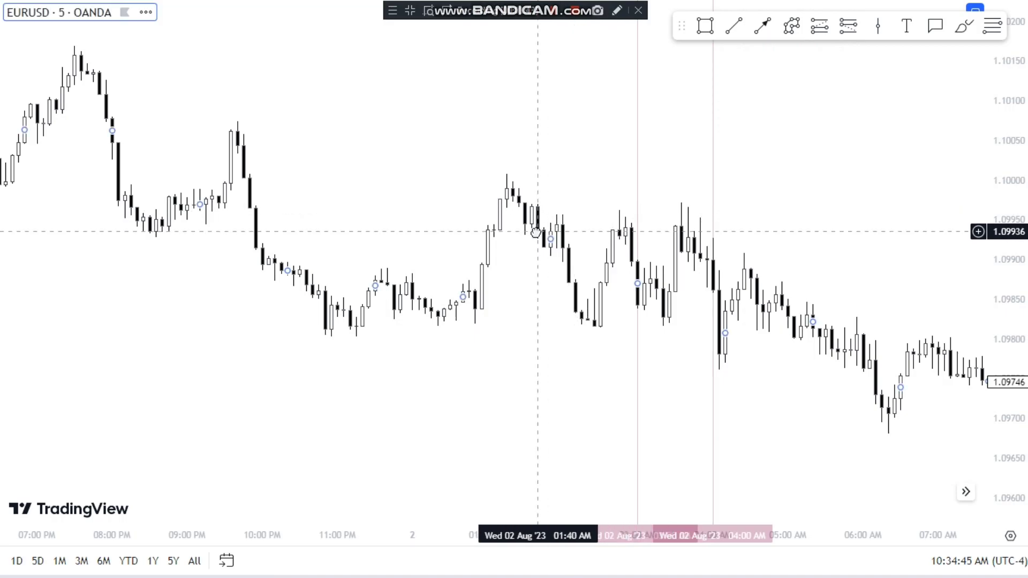
{"action": "double_click", "coordinate": [517, 203]}
{"action": "scroll", "coordinate": [659, 348], "scroll_direction": "down", "scroll_amount": 1}
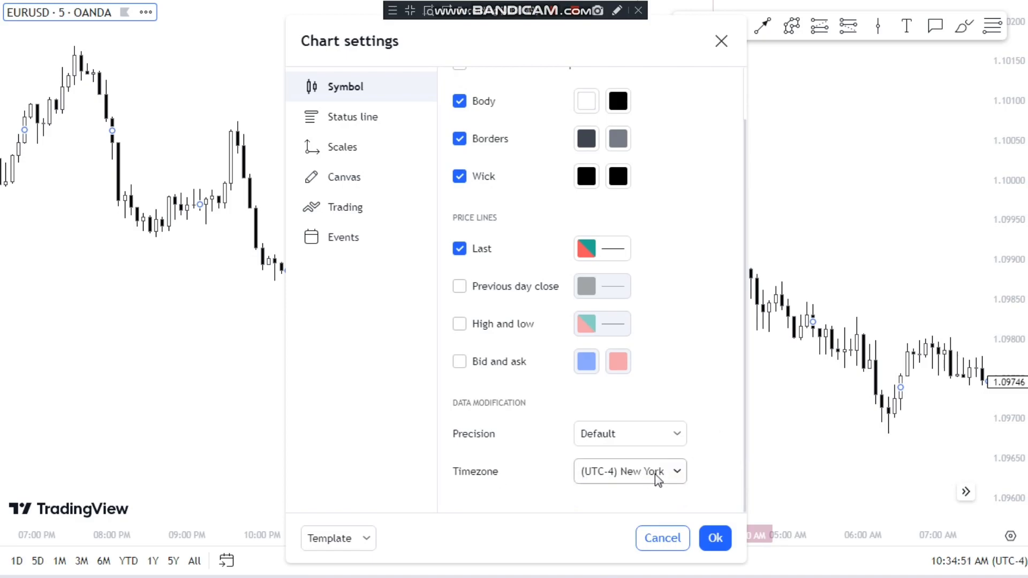
{"action": "left_click", "coordinate": [673, 475]}
{"action": "left_click", "coordinate": [360, 407]}
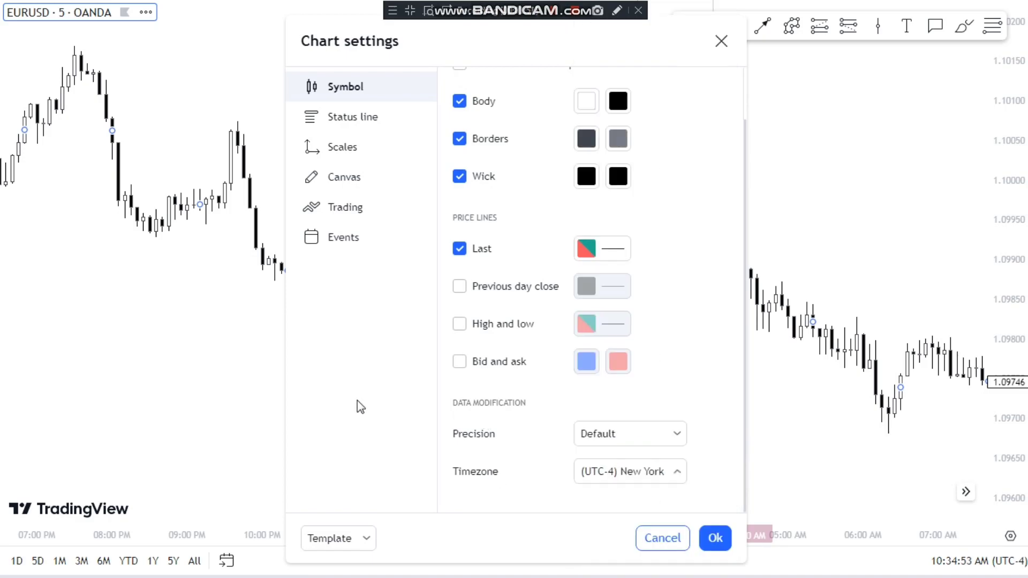
{"action": "left_click", "coordinate": [712, 538]}
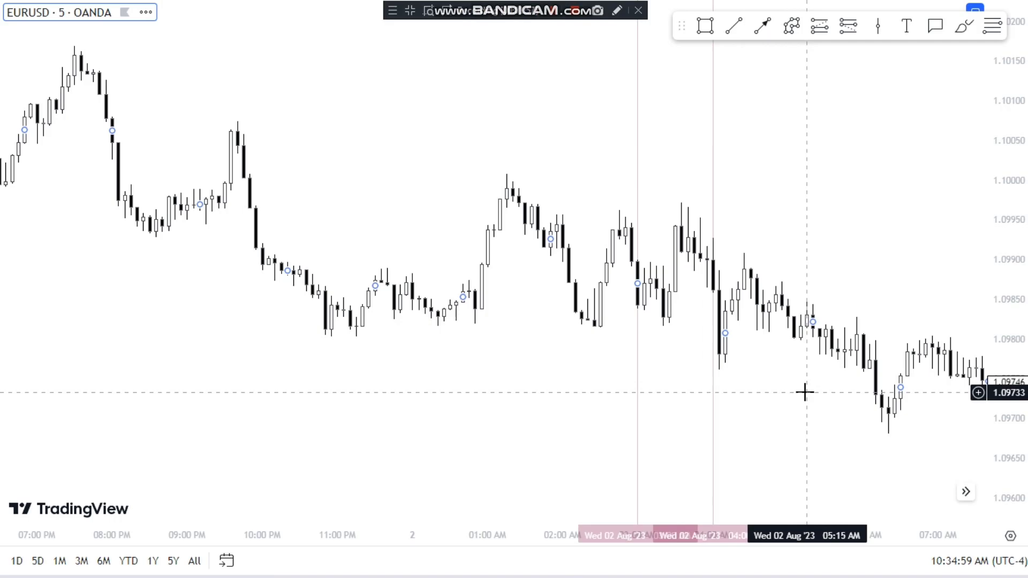
- Draw a short trend line from about 03:25 AM to 03:35 AM across the large bullish candle between the vertical lines
{"action": "scroll", "coordinate": [740, 204], "scroll_direction": "up", "scroll_amount": 2}
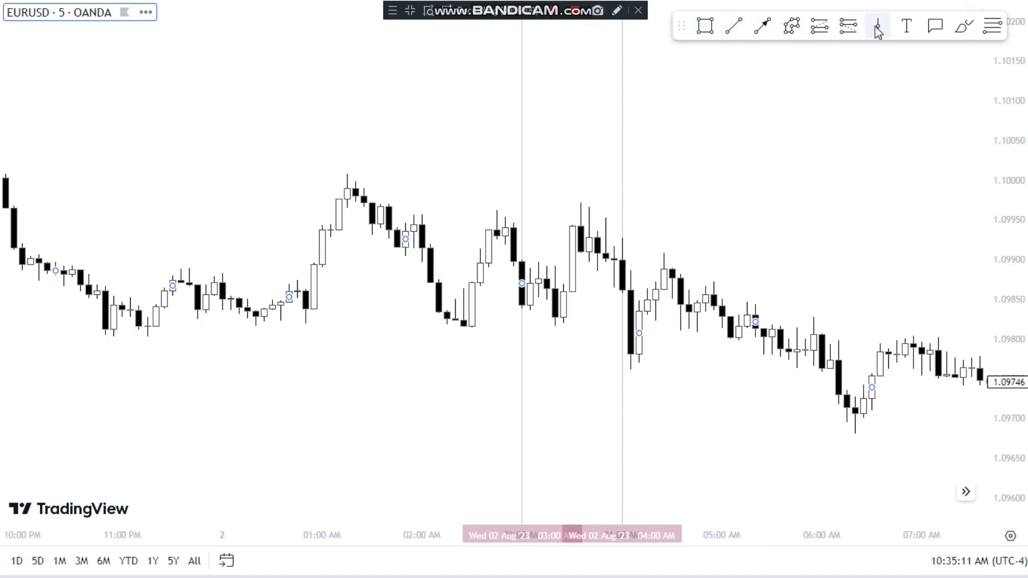
{"action": "left_click", "coordinate": [740, 27]}
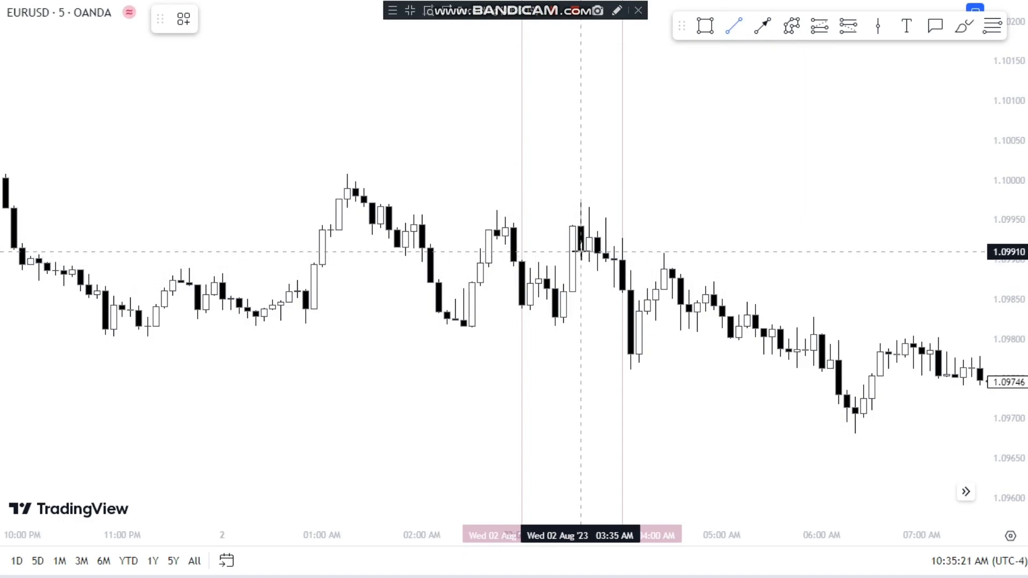
{"action": "left_click", "coordinate": [567, 287]}
{"action": "left_click", "coordinate": [582, 263]}
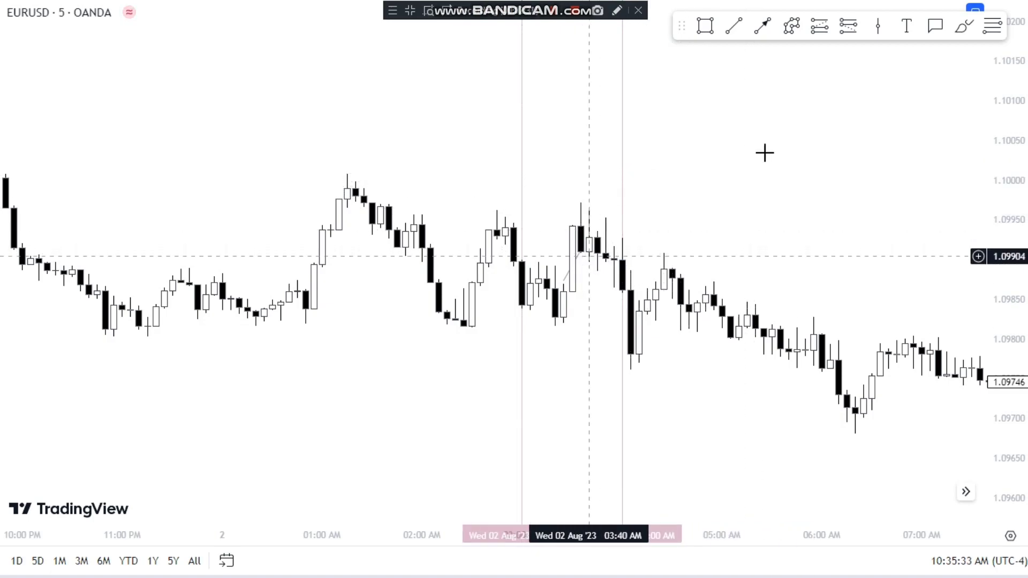
- Draw three ascending candle-like rectangles in the empty area above the 05:00 AM candles, spanning 1.10046–1.09988, 1.10097–1.10030 and 1.10140–1.10078
{"action": "left_click", "coordinate": [714, 32]}
{"action": "left_click", "coordinate": [723, 145]}
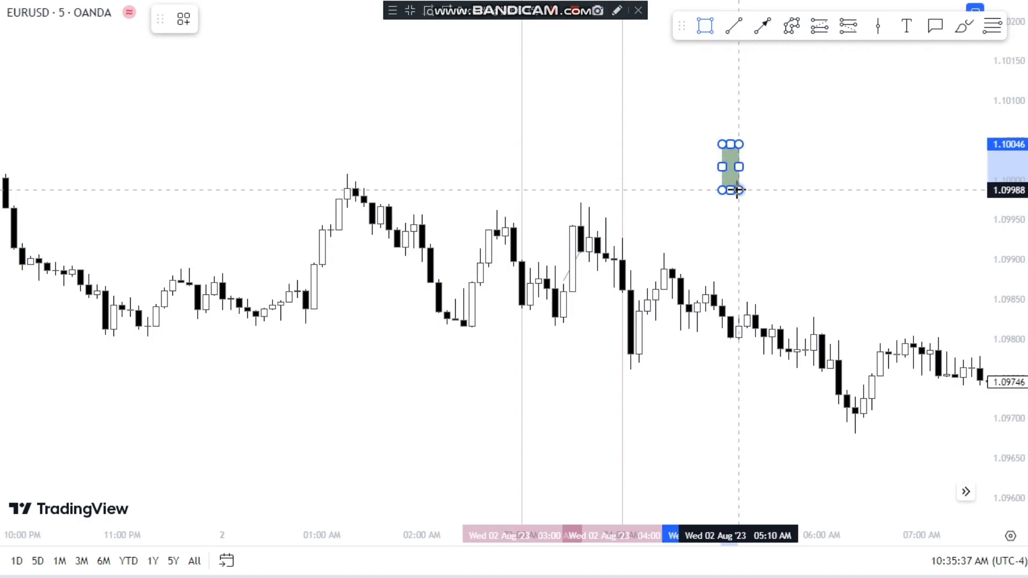
{"action": "left_click", "coordinate": [737, 190]}
{"action": "left_click", "coordinate": [714, 31]}
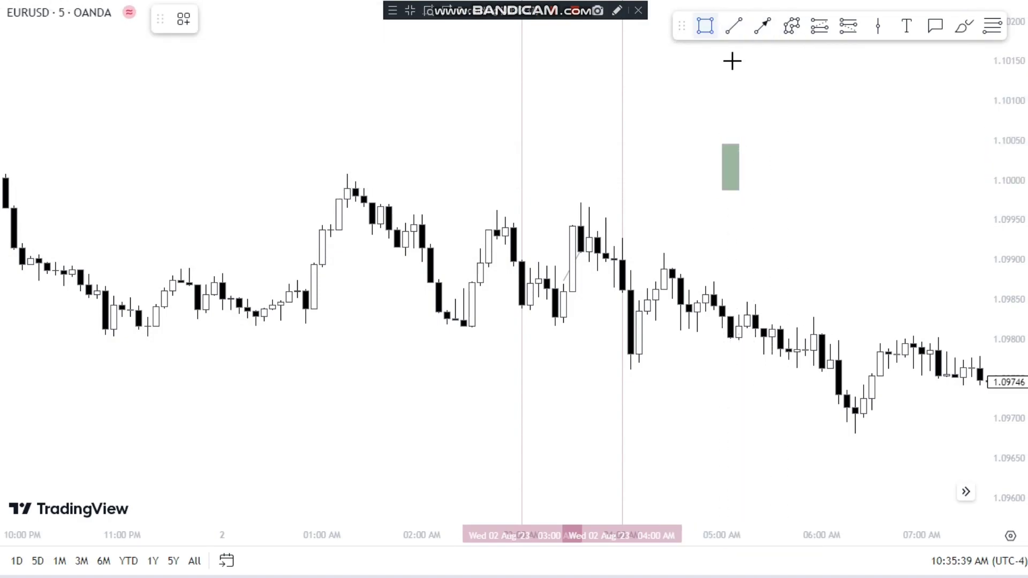
{"action": "left_click", "coordinate": [738, 103]}
{"action": "left_click", "coordinate": [747, 156]}
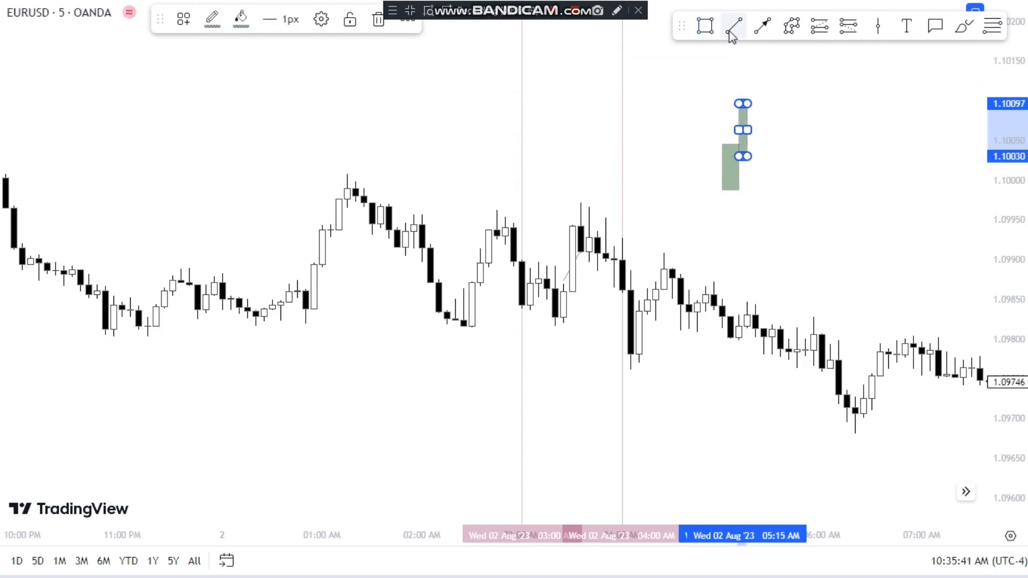
{"action": "left_click", "coordinate": [704, 26]}
{"action": "left_click", "coordinate": [748, 69]}
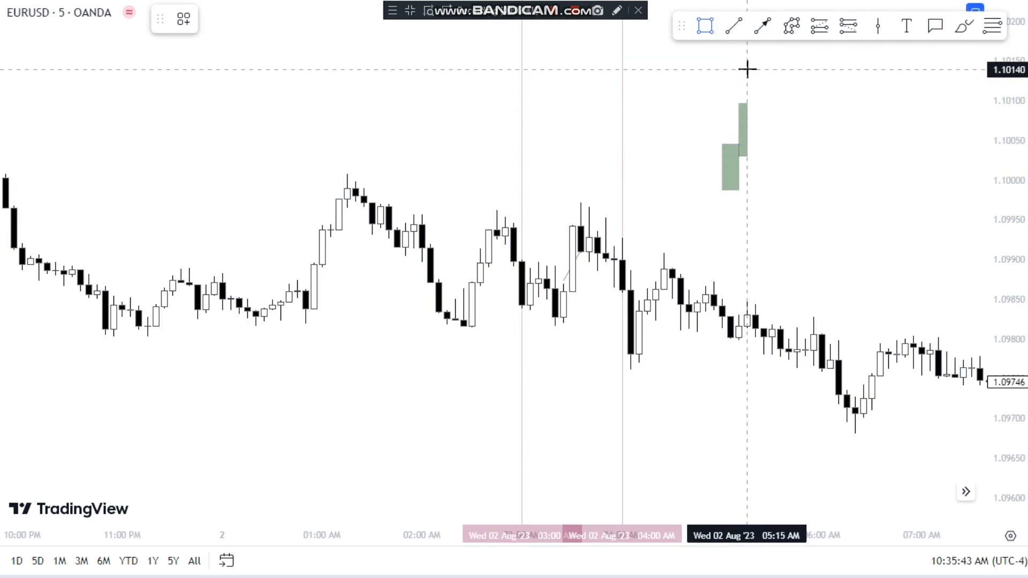
{"action": "left_click", "coordinate": [762, 119]}
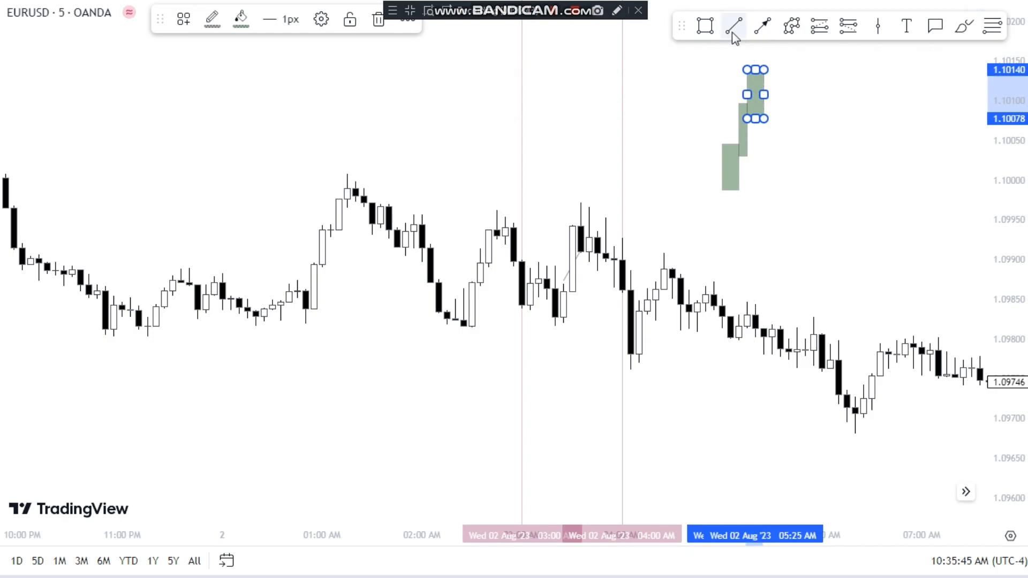
- Draw a trend line from the first rectangle's top to the third rectangle's bottom, and shift its upper end slightly earlier
{"action": "left_click", "coordinate": [733, 26]}
{"action": "left_click", "coordinate": [730, 145]}
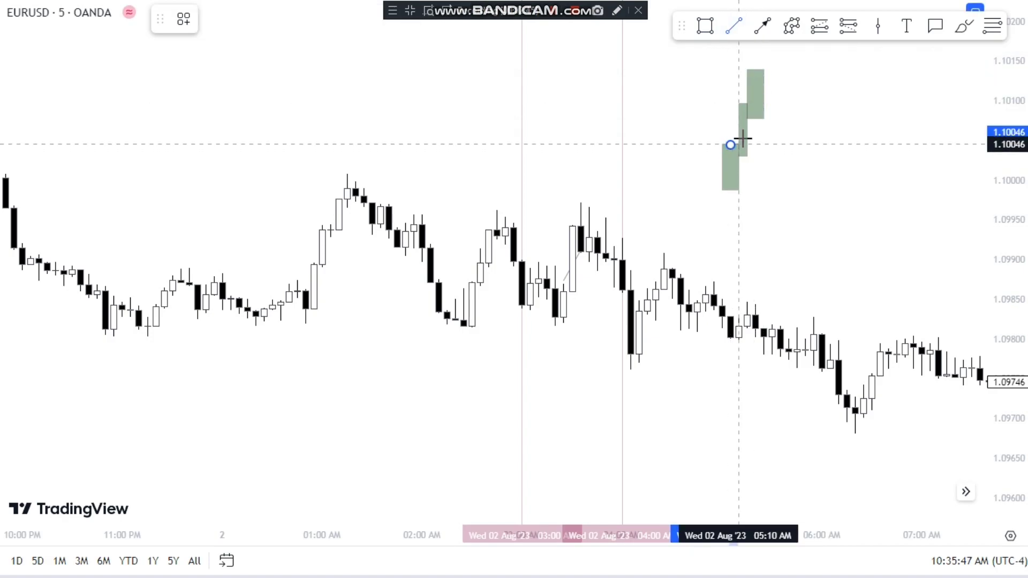
{"action": "left_click", "coordinate": [753, 119]}
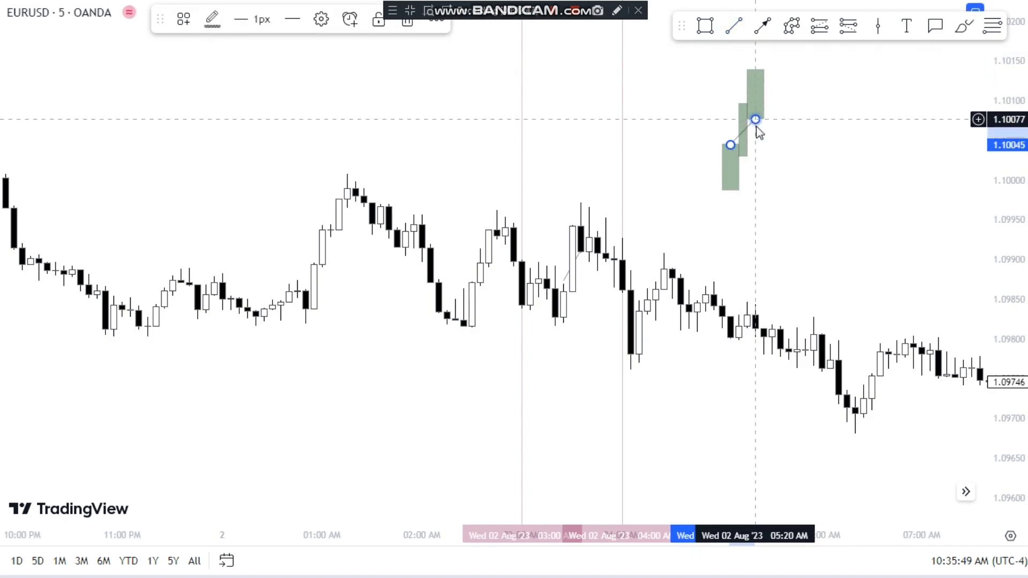
{"action": "left_click", "coordinate": [756, 141]}
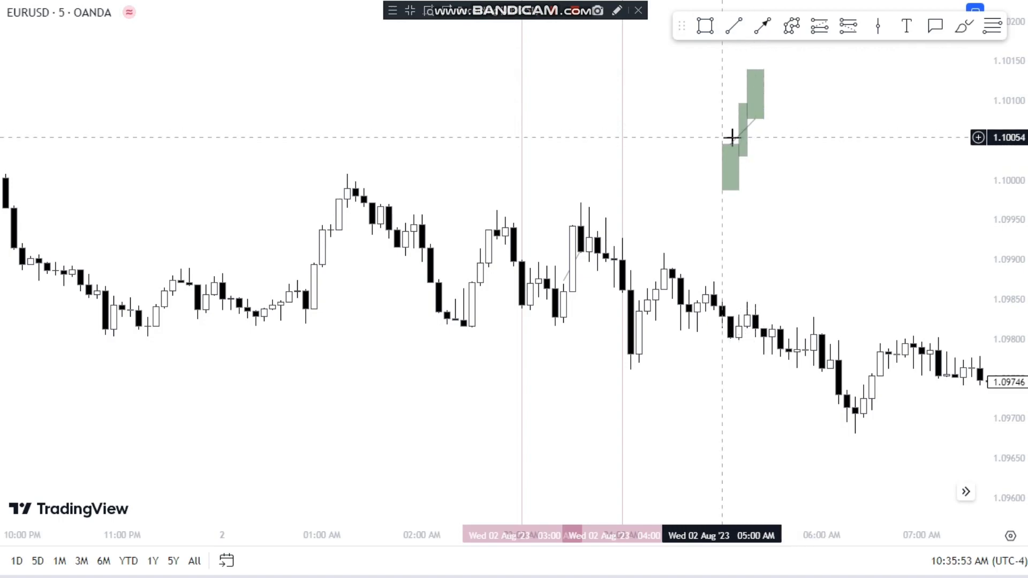
{"action": "left_click_drag", "start_coordinate": [753, 120], "coordinate": [751, 120]}
{"action": "left_click", "coordinate": [759, 133]}
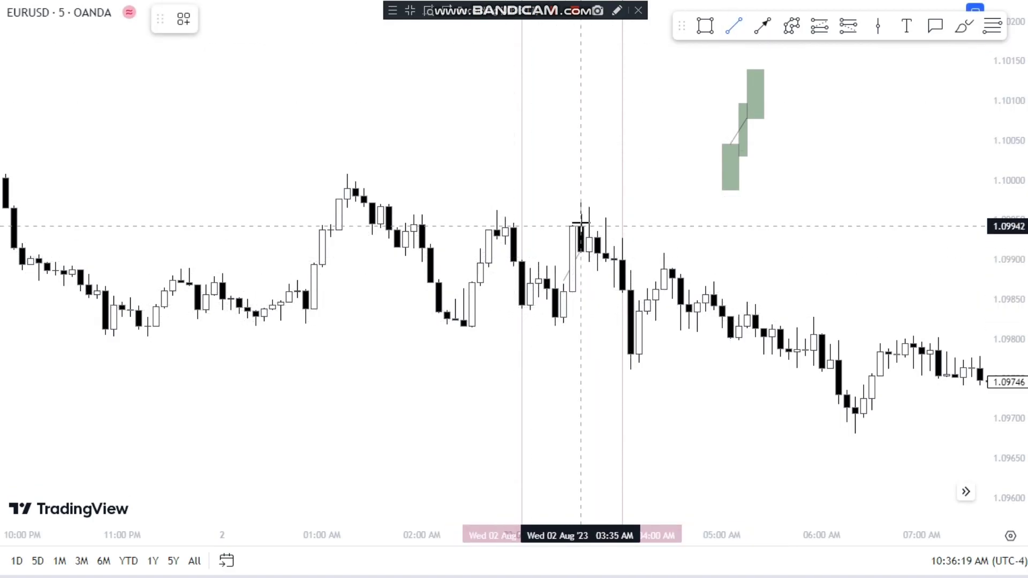
- Draw horizontal trend lines from the 01:15 AM high at about 1.10008 and from 11:05 PM to 03:55 AM at 1.09800
{"action": "left_click", "coordinate": [346, 174]}
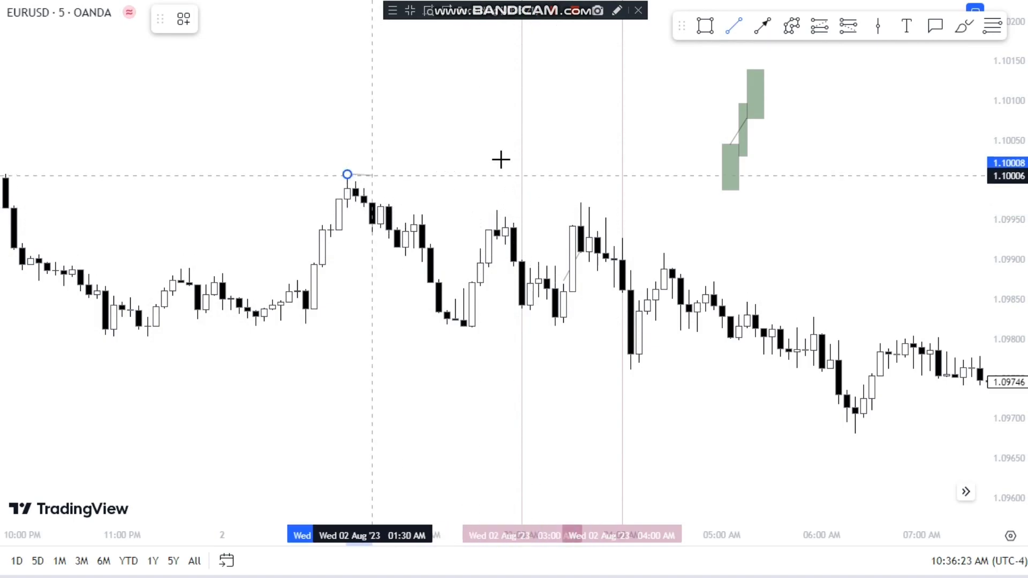
{"action": "left_click", "coordinate": [680, 174]}
{"action": "left_click", "coordinate": [732, 26]}
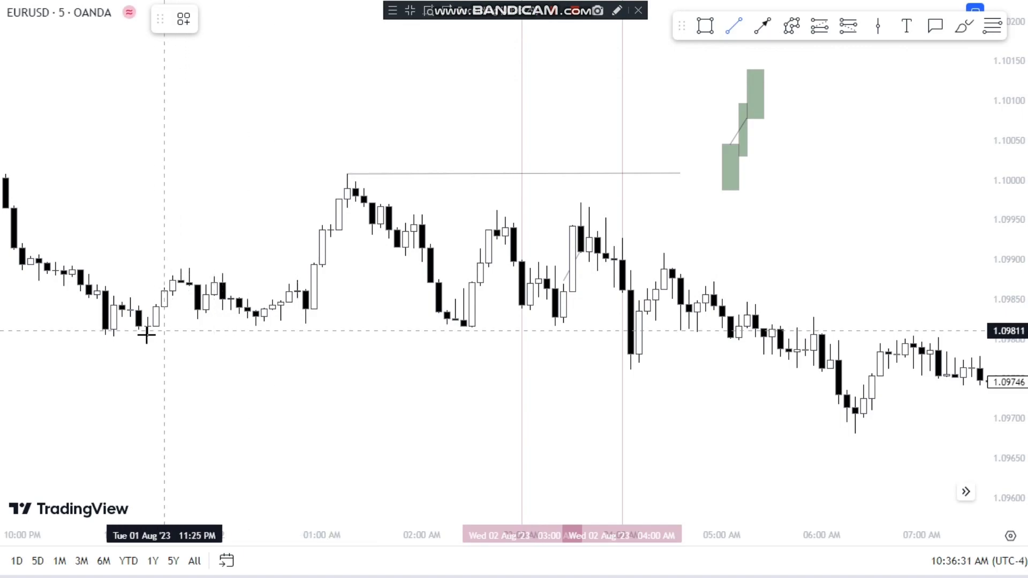
{"action": "left_click", "coordinate": [131, 339]}
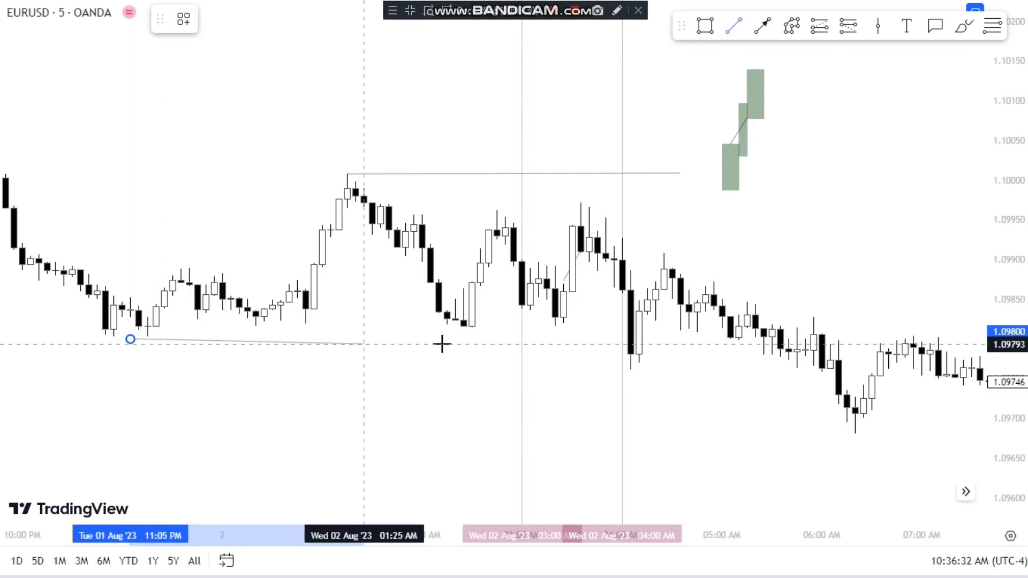
{"action": "left_click", "coordinate": [612, 339]}
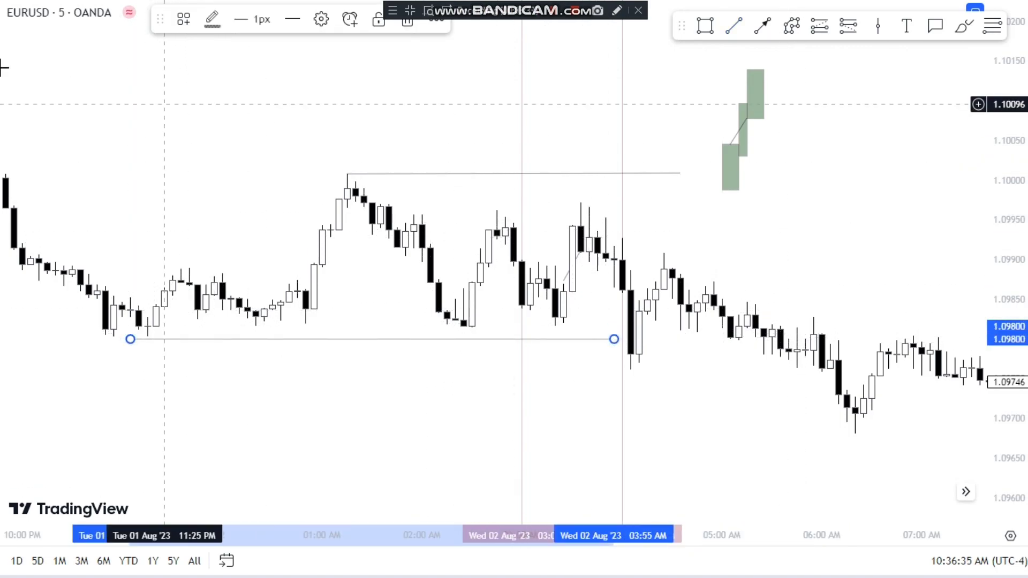
- Bring back the GBPUSD pane and draw a horizontal trend line on it at 1.27889 from 01:20 AM to 04:00 AM
{"action": "double_click", "coordinate": [828, 204]}
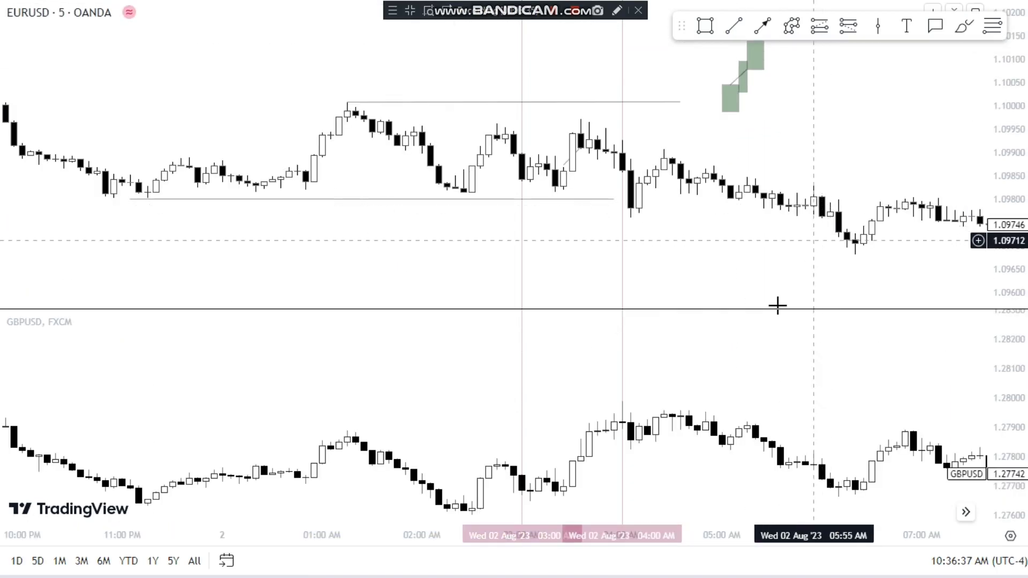
{"action": "scroll", "coordinate": [699, 394], "scroll_direction": "down", "scroll_amount": 3}
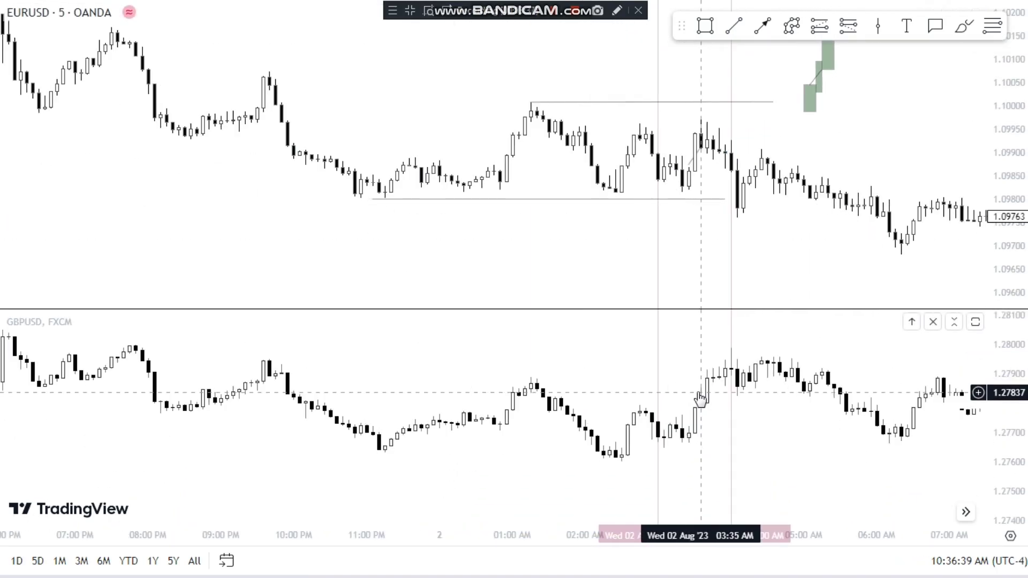
{"action": "scroll", "coordinate": [646, 383], "scroll_direction": "down", "scroll_amount": 5}
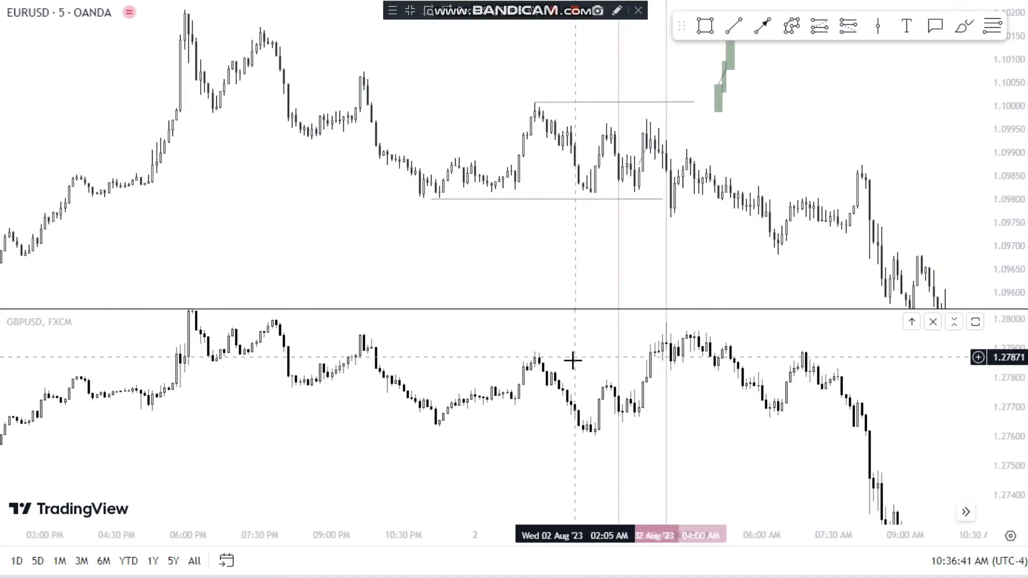
{"action": "left_click", "coordinate": [733, 26]}
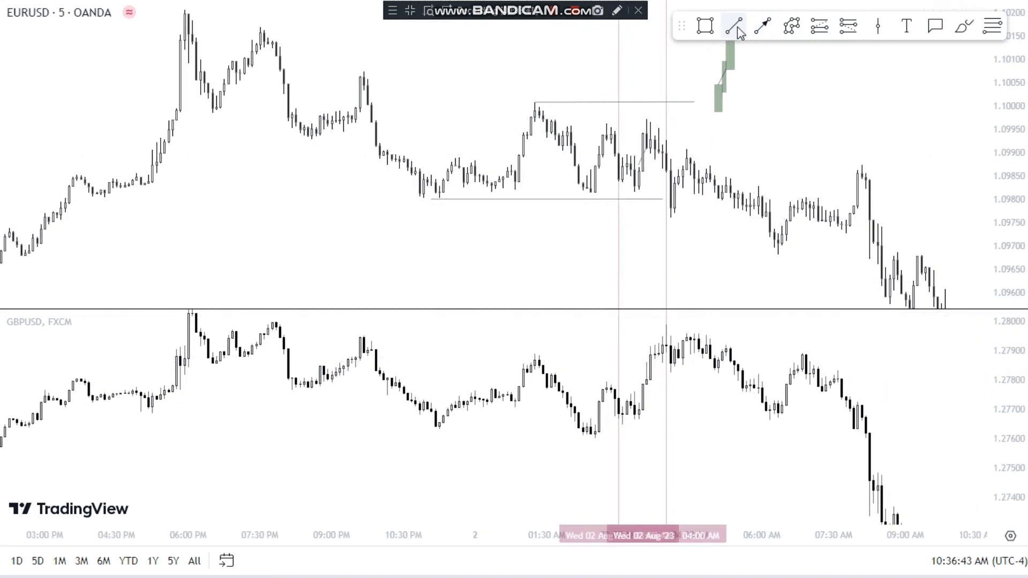
{"action": "left_click", "coordinate": [538, 354]}
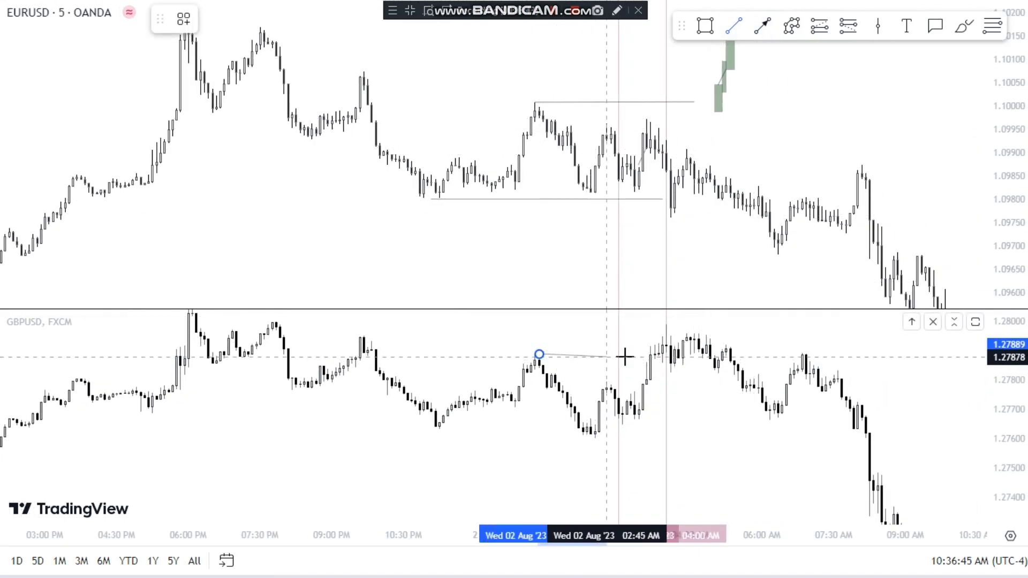
{"action": "left_click", "coordinate": [666, 355]}
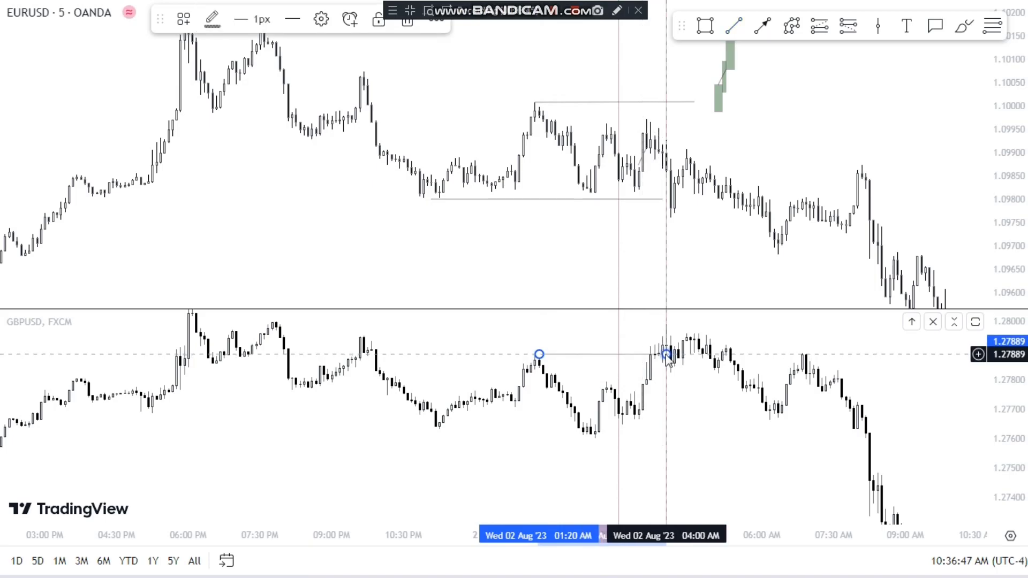
- Draw trend lines between the two highs on each pair: GBPUSD from 1.27878 up to 1.27948, EURUSD from 1.10013 down to 1.09958
{"action": "scroll", "coordinate": [666, 356], "scroll_direction": "up", "scroll_amount": 2}
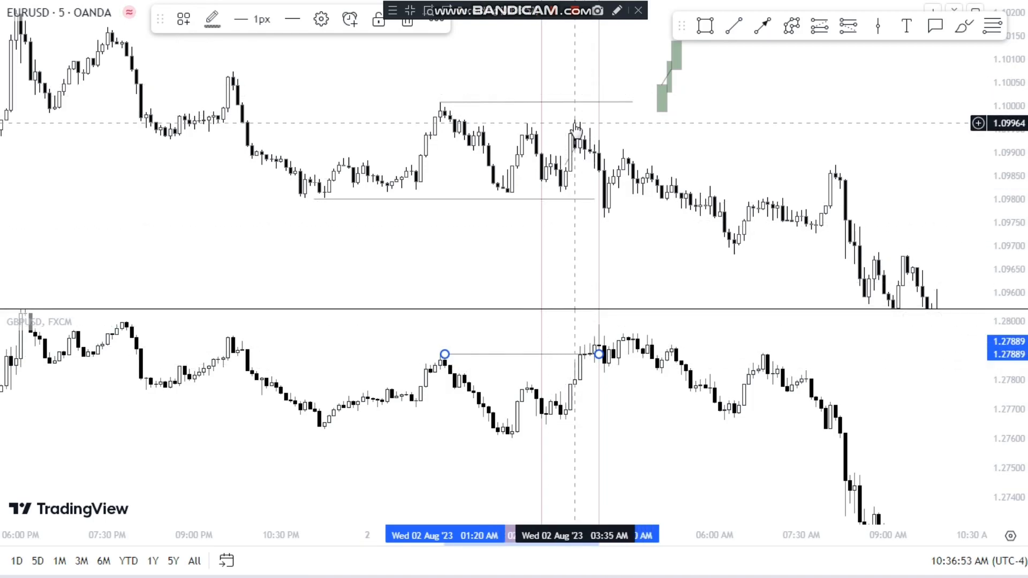
{"action": "scroll", "coordinate": [570, 123], "scroll_direction": "up", "scroll_amount": 2}
{"action": "left_click_drag", "start_coordinate": [569, 120], "coordinate": [769, 184]}
{"action": "left_click_drag", "start_coordinate": [999, 271], "coordinate": [869, 170]}
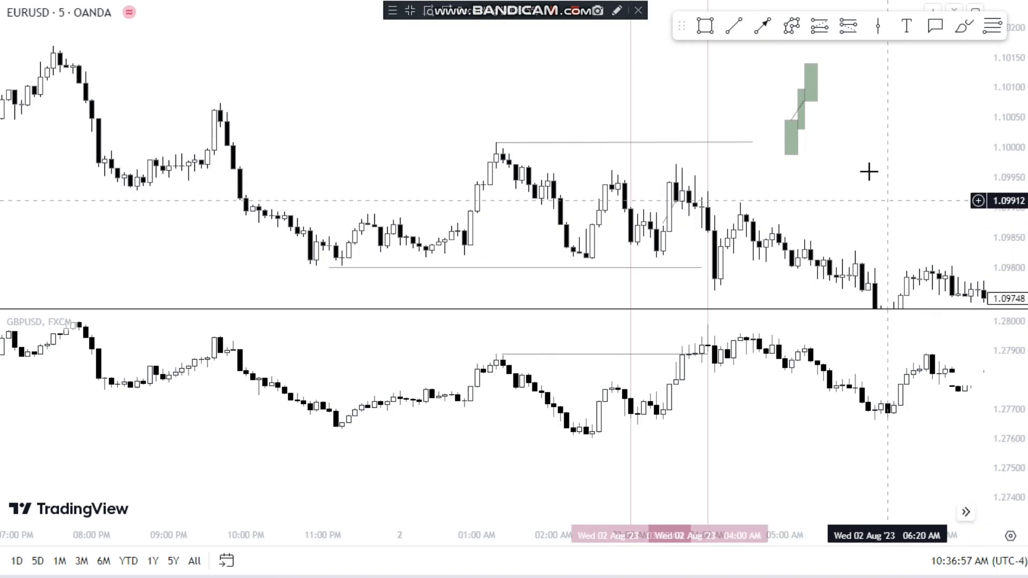
{"action": "scroll", "coordinate": [673, 172], "scroll_direction": "up", "scroll_amount": 2}
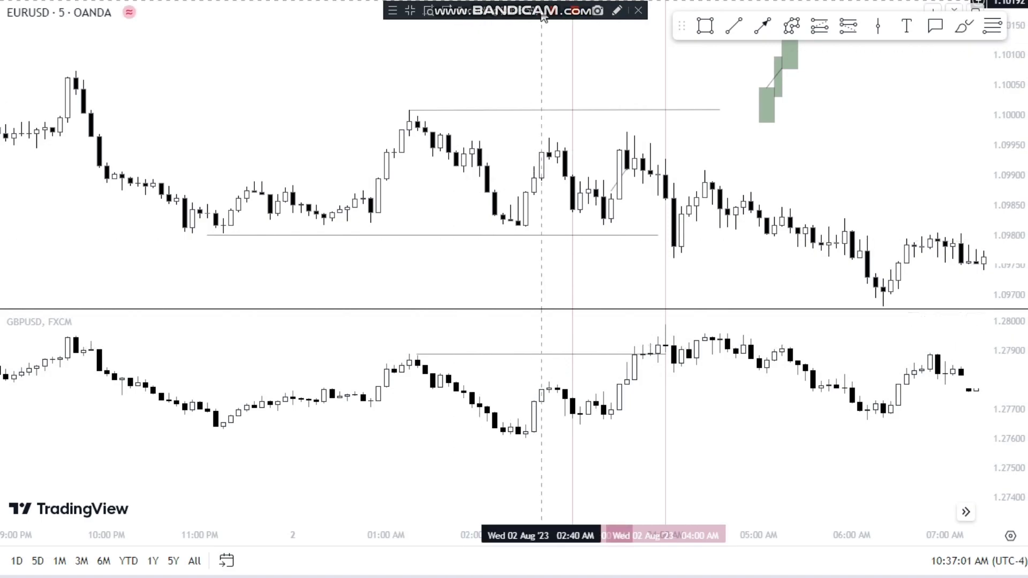
{"action": "left_click", "coordinate": [409, 358]}
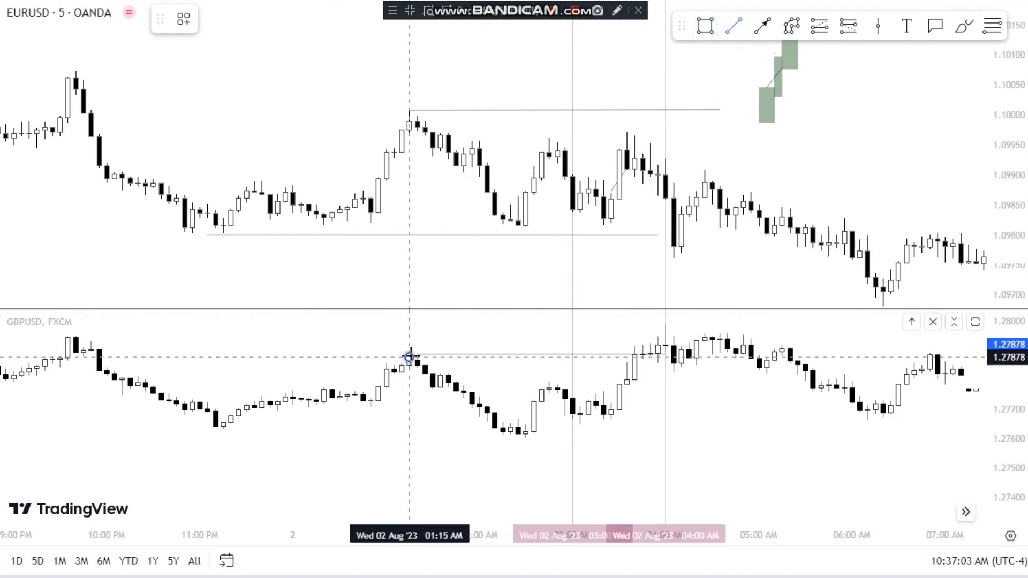
{"action": "left_click", "coordinate": [657, 337]}
{"action": "left_click", "coordinate": [732, 27]}
{"action": "left_click", "coordinate": [418, 107]}
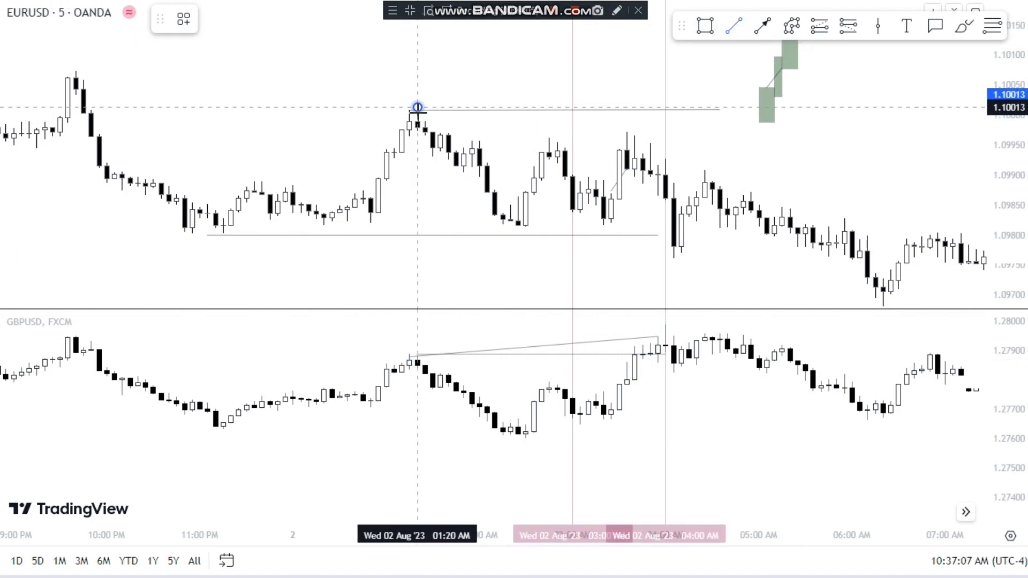
{"action": "left_click", "coordinate": [635, 140]}
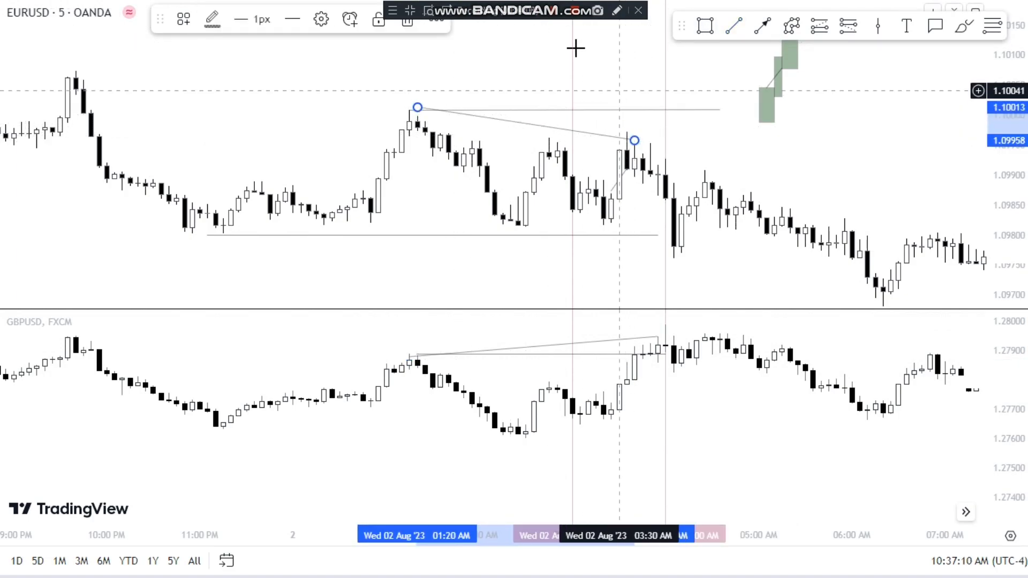
- Remove the two sloped trend lines joining the highs on EURUSD and GBPUSD
{"action": "left_click", "coordinate": [407, 24]}
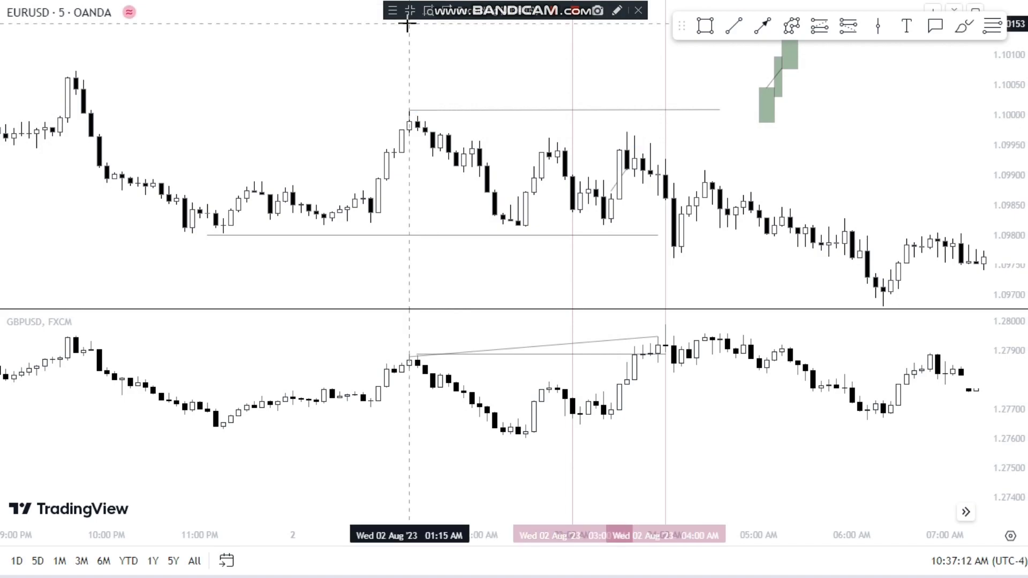
{"action": "left_click", "coordinate": [619, 347]}
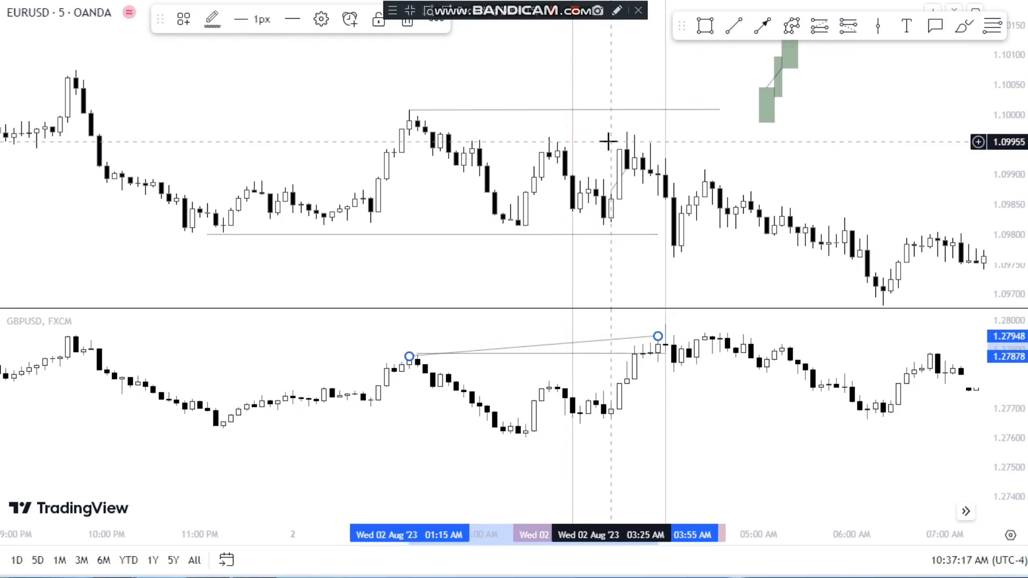
{"action": "left_click", "coordinate": [406, 22]}
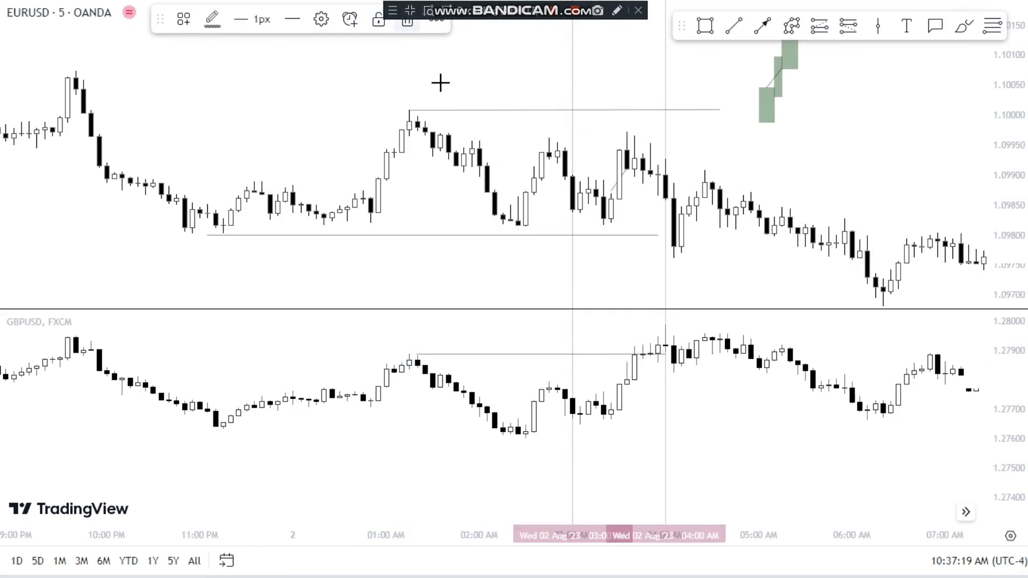
- Go back to Thursday 27 July and examine the 03:00–04:00 AM window on both EURUSD and GBPUSD
{"action": "scroll", "coordinate": [338, 166], "scroll_direction": "down", "scroll_amount": 5}
{"action": "scroll", "coordinate": [338, 166], "scroll_direction": "down", "scroll_amount": 3}
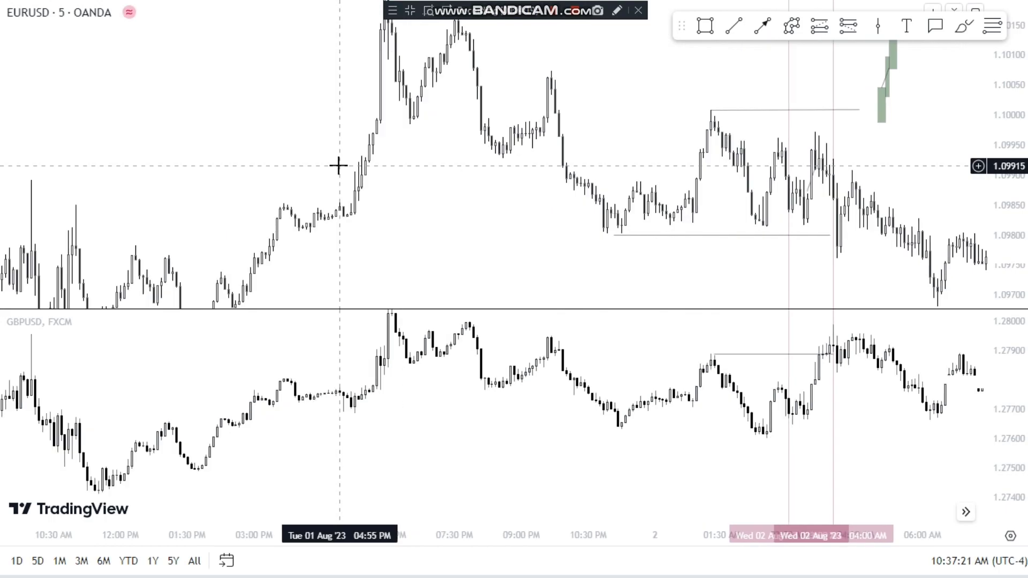
{"action": "left_click_drag", "start_coordinate": [201, 150], "coordinate": [986, 100]}
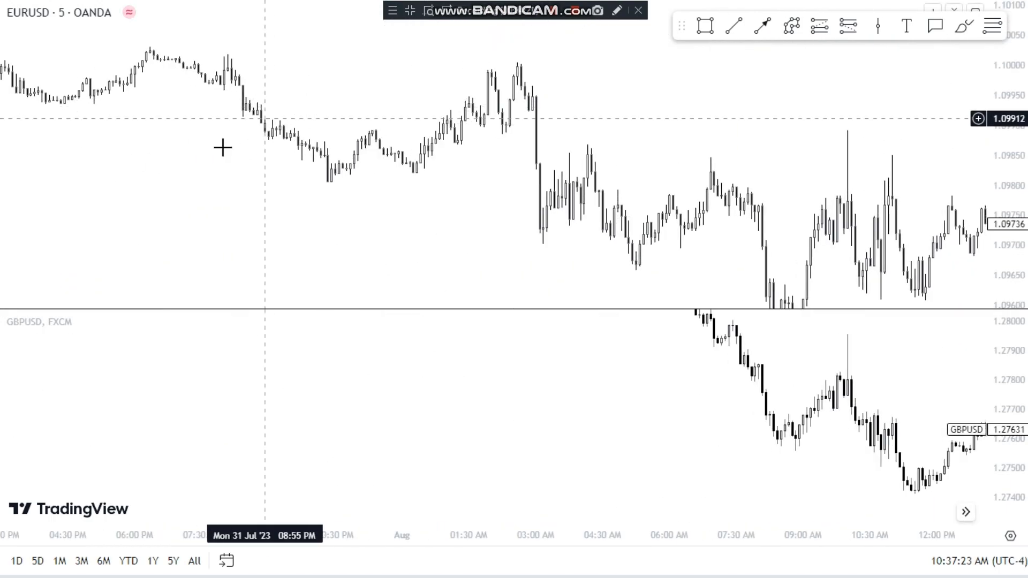
{"action": "scroll", "coordinate": [273, 165], "scroll_direction": "down", "scroll_amount": 5}
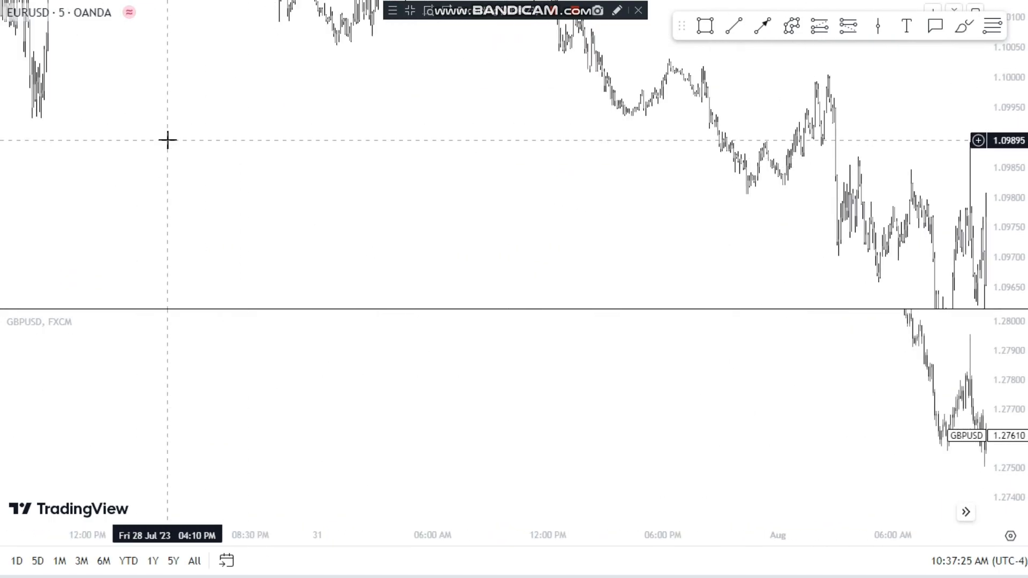
{"action": "scroll", "coordinate": [167, 139], "scroll_direction": "down", "scroll_amount": 3}
{"action": "left_click_drag", "start_coordinate": [508, 208], "coordinate": [1017, 206]}
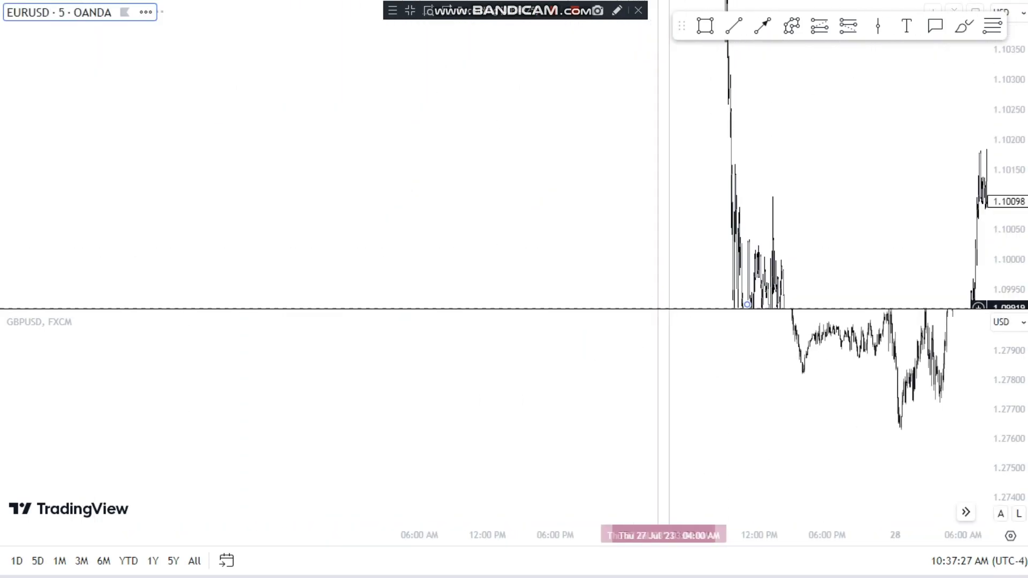
{"action": "left_click_drag", "start_coordinate": [565, 90], "coordinate": [487, 262]}
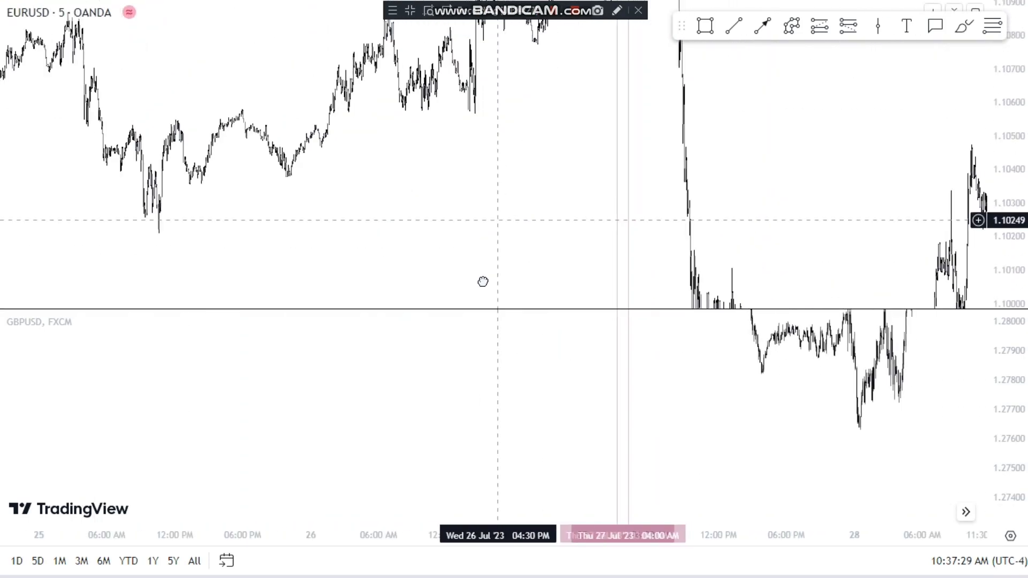
{"action": "left_click_drag", "start_coordinate": [625, 112], "coordinate": [299, 110]}
{"action": "left_click_drag", "start_coordinate": [463, 160], "coordinate": [828, 201]}
{"action": "scroll", "coordinate": [828, 201], "scroll_direction": "up", "scroll_amount": 5}
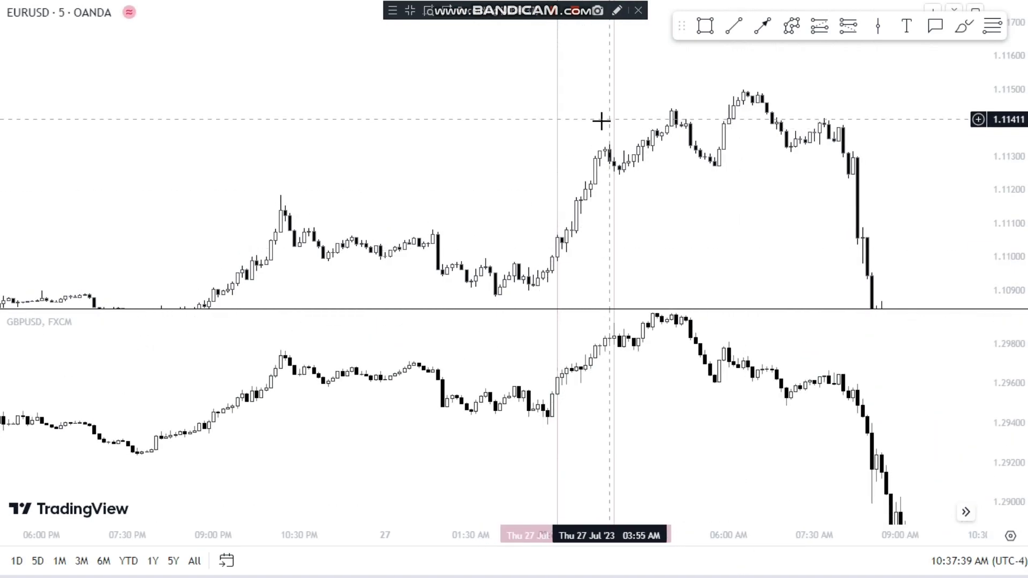
{"action": "left_click_drag", "start_coordinate": [747, 140], "coordinate": [603, 129]}
{"action": "scroll", "coordinate": [567, 155], "scroll_direction": "up", "scroll_amount": 2}
{"action": "left_click_drag", "start_coordinate": [532, 181], "coordinate": [590, 89]}
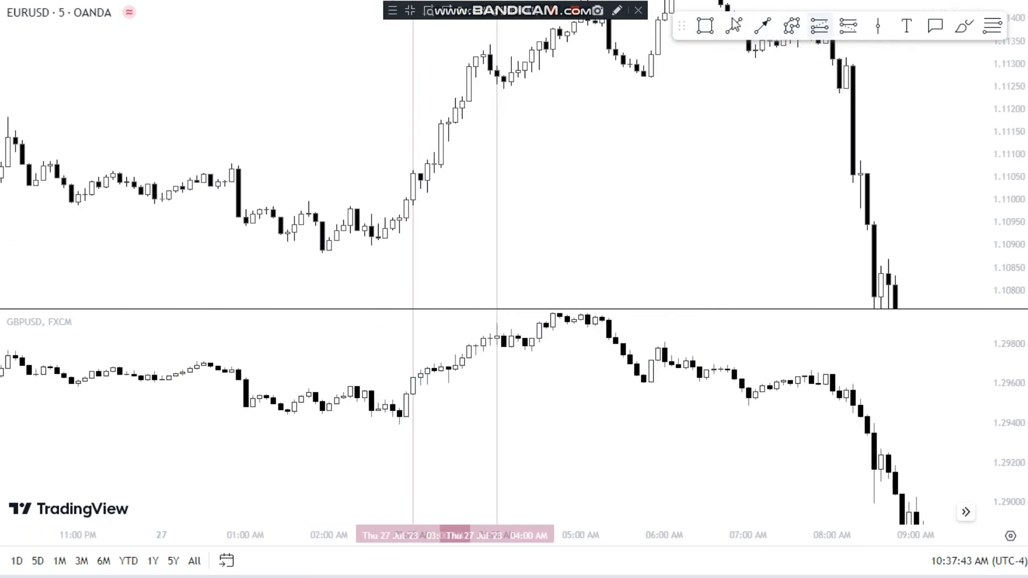
- Mark the EURUSD price gap with a rectangle from 03:00 AM to 04:00 AM between 1.11026 and 1.10993
{"action": "left_click", "coordinate": [712, 32]}
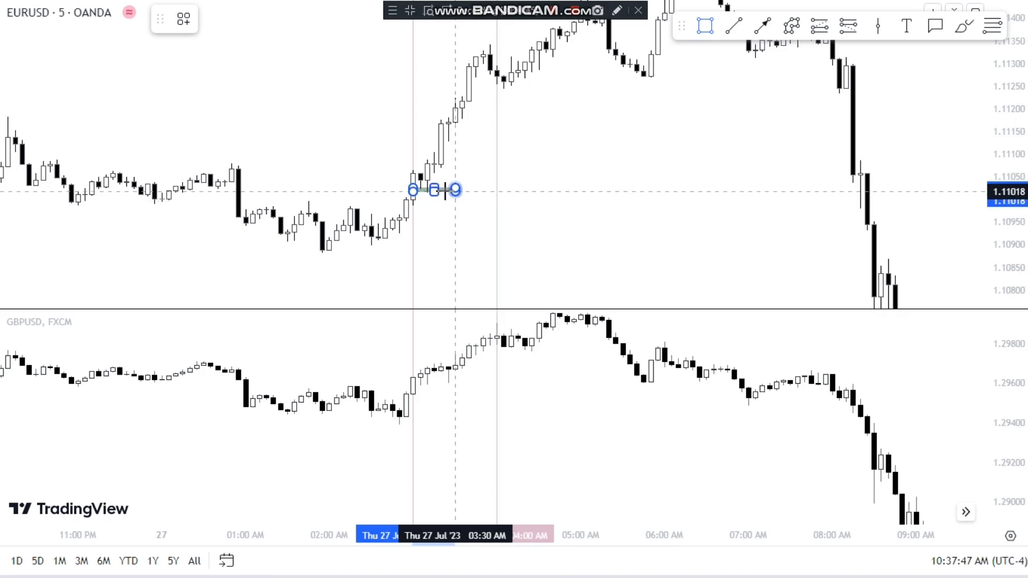
{"action": "left_click", "coordinate": [495, 202]}
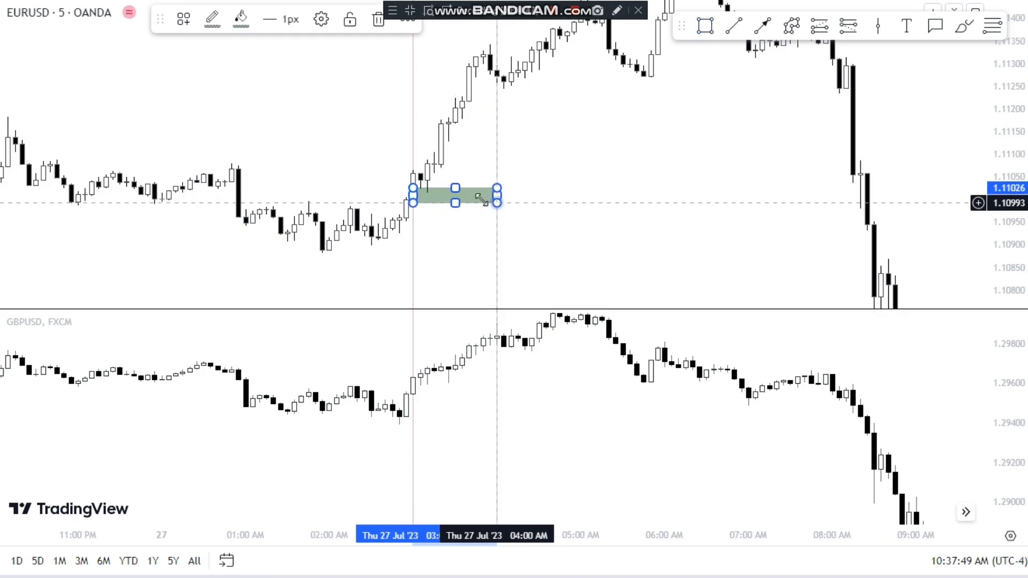
{"action": "double_click", "coordinate": [431, 188]}
{"action": "left_click", "coordinate": [670, 170]}
- Join the lows before 03:00 AM with trend lines: EURUSD from 1.10883 to 1.10907, GBPUSD from 1.29467 to 1.29406
{"action": "scroll", "coordinate": [610, 192], "scroll_direction": "down", "scroll_amount": 3}
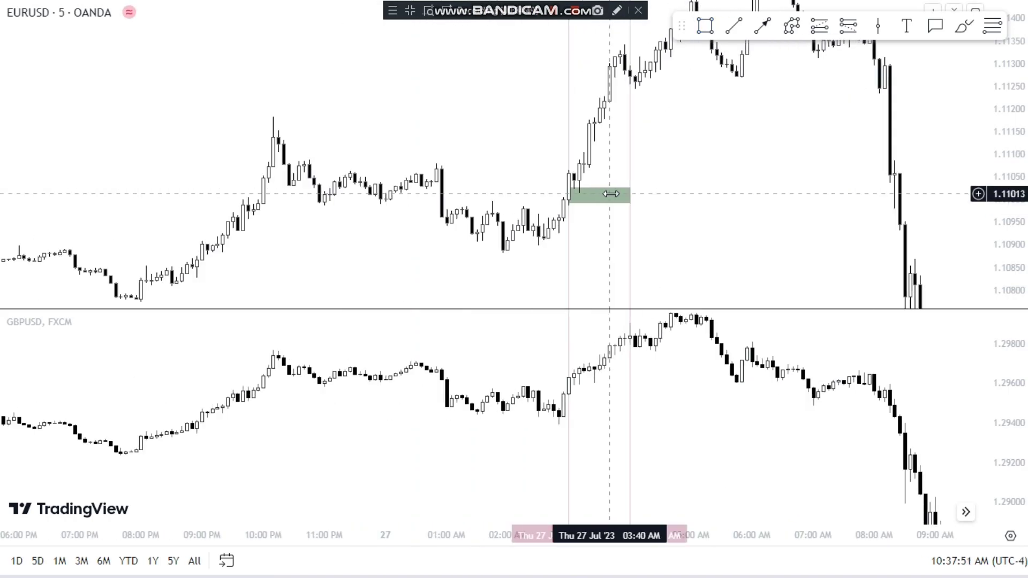
{"action": "left_click", "coordinate": [734, 26]}
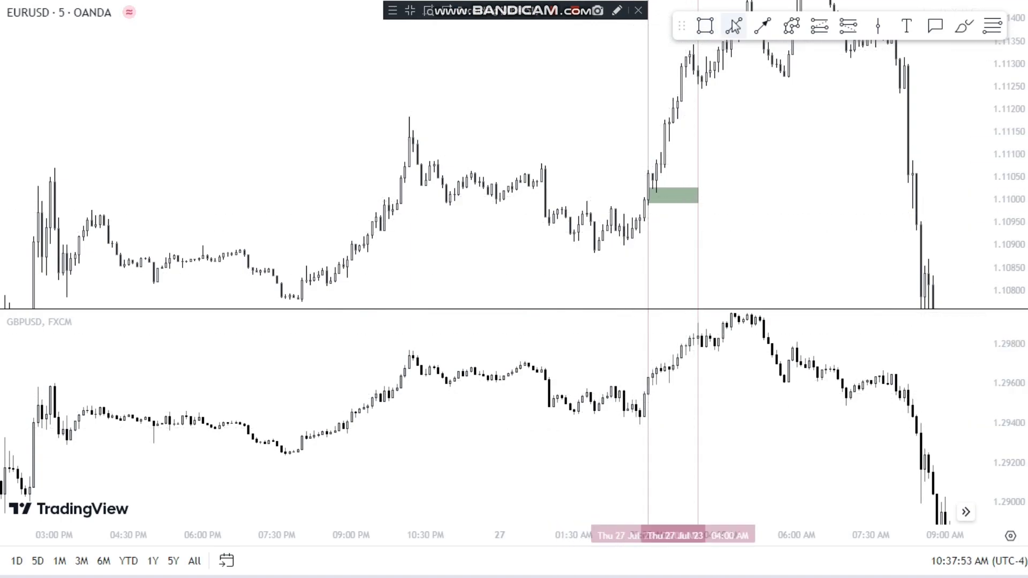
{"action": "left_click", "coordinate": [594, 253]}
{"action": "left_click", "coordinate": [628, 242]}
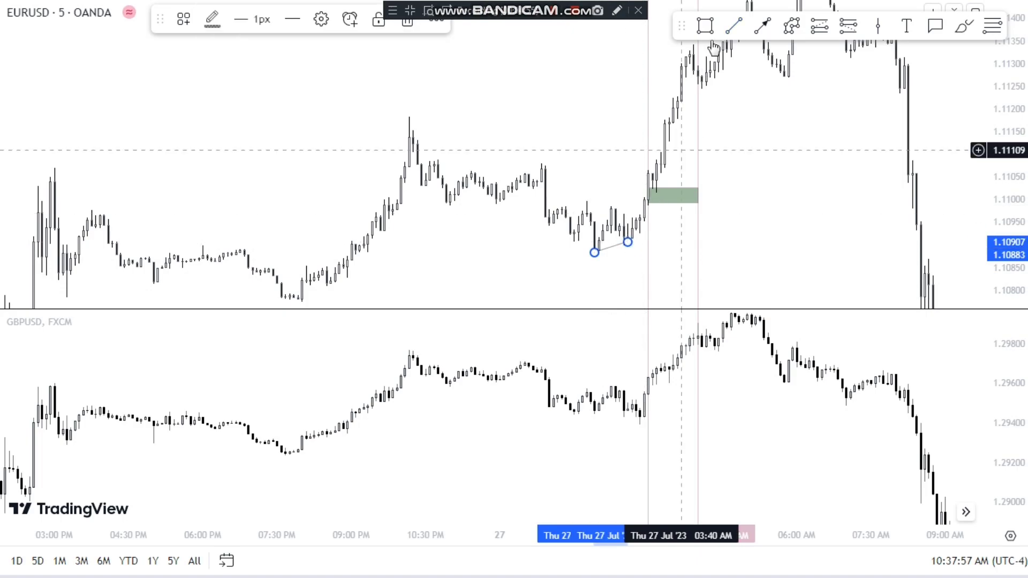
{"action": "left_click", "coordinate": [689, 268]}
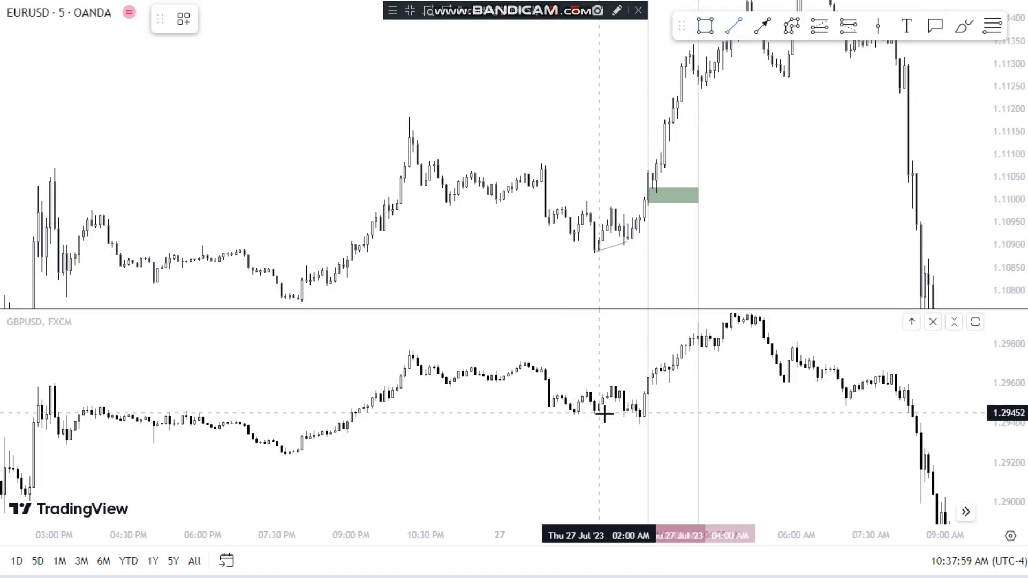
{"action": "left_click", "coordinate": [643, 423]}
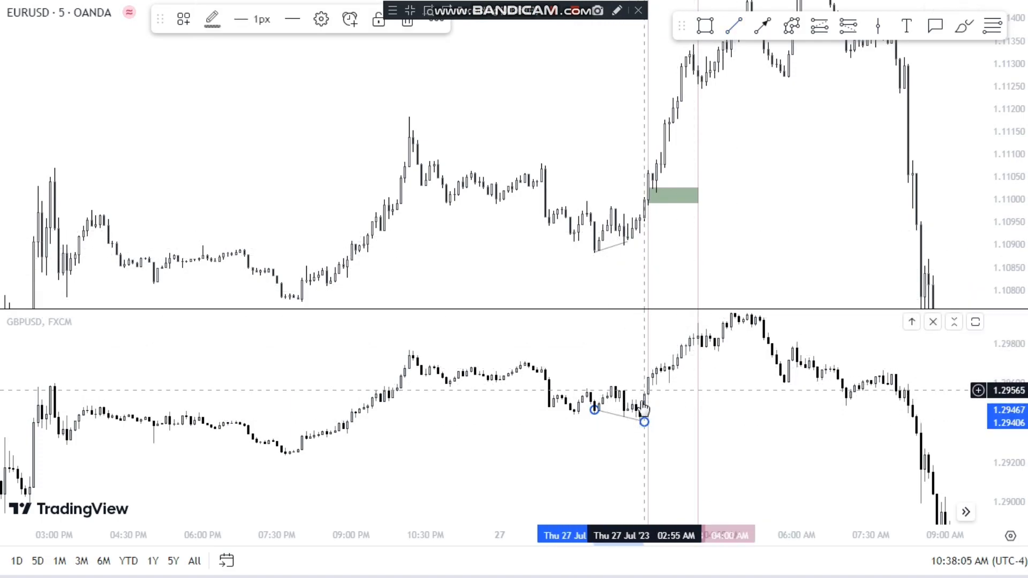
{"action": "left_click", "coordinate": [609, 427]}
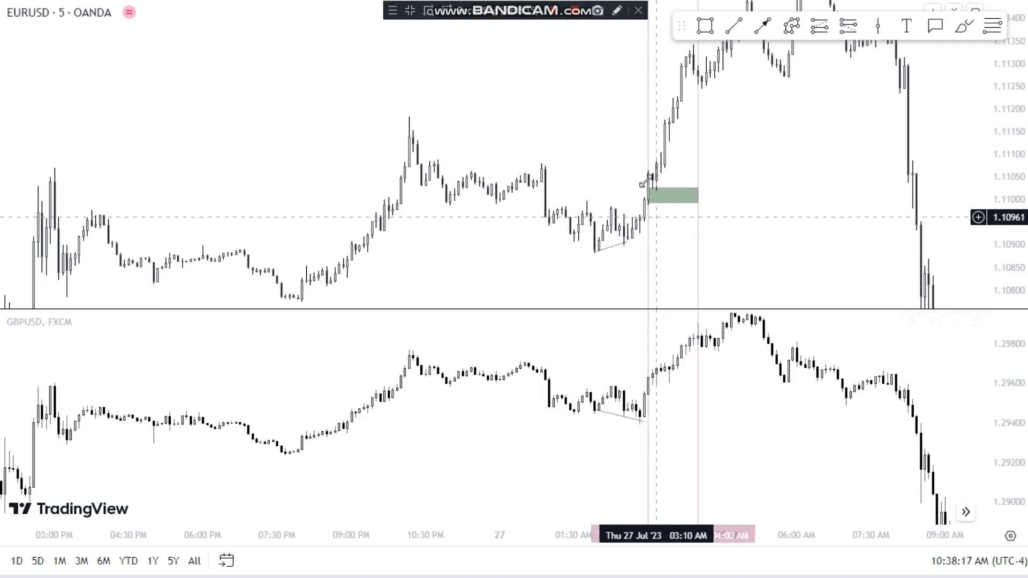
- Draw a nearly horizontal trend line below the EURUSD gap rectangle at about 1.10914, from 02:50 AM to about 03:55 AM
{"action": "left_click", "coordinate": [733, 34]}
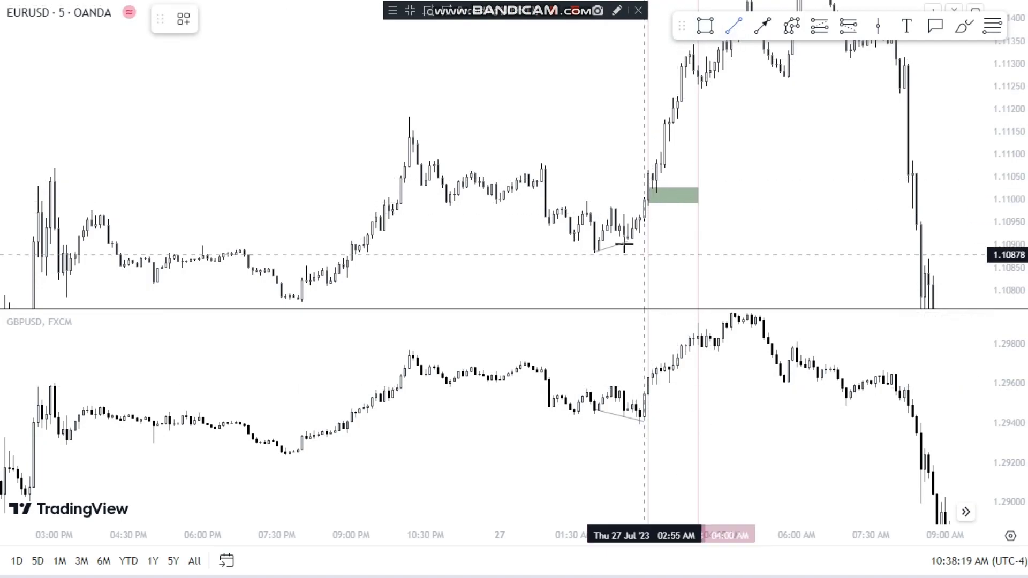
{"action": "left_click", "coordinate": [622, 244]}
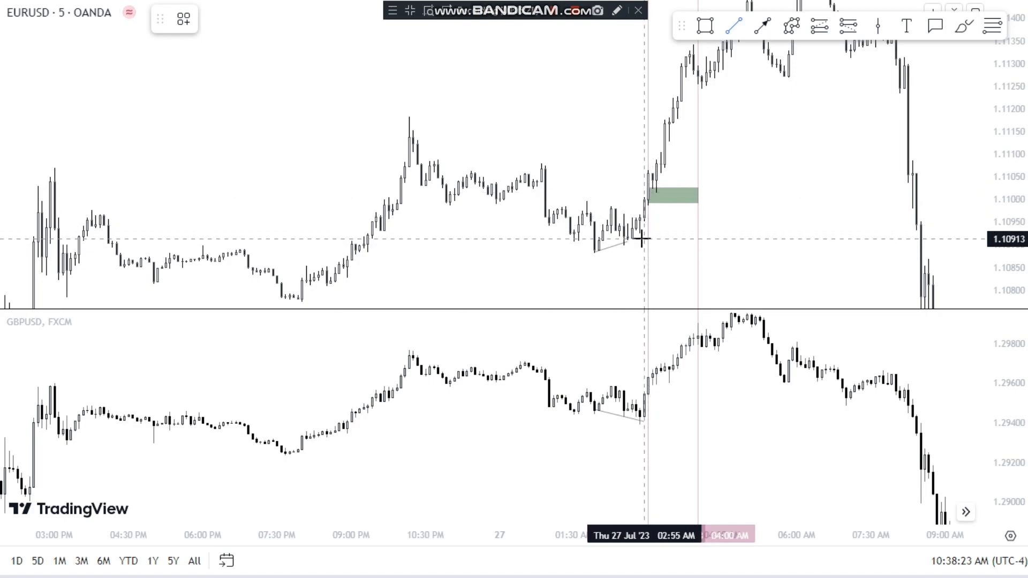
{"action": "left_click", "coordinate": [693, 238]}
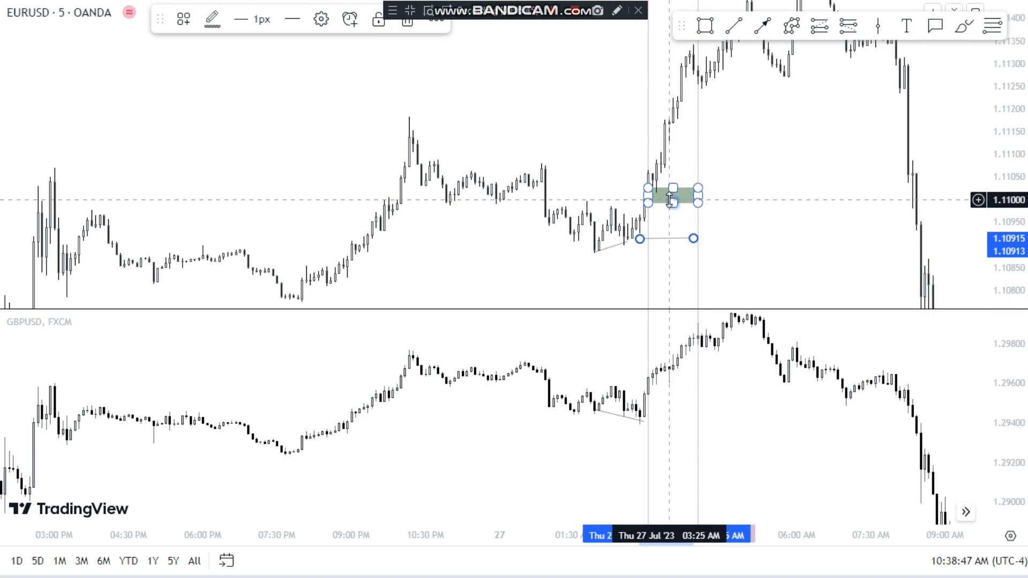
{"action": "left_click", "coordinate": [757, 197]}
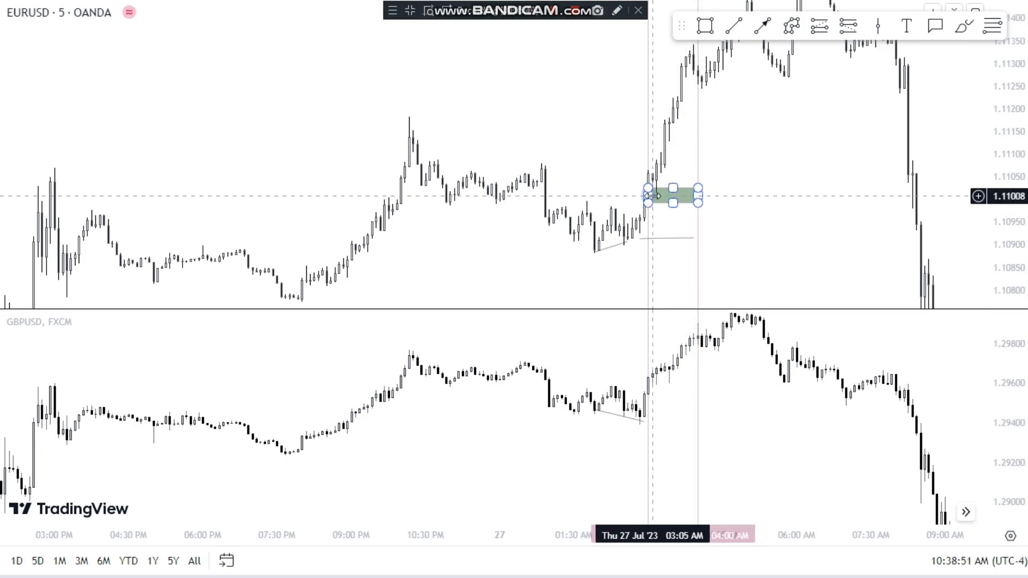
- Place a long position on EURUSD at 03:10 AM with entry 1.11016, target 1.11332 and stop 1.10922
{"action": "left_click", "coordinate": [820, 28]}
{"action": "left_click", "coordinate": [656, 192]}
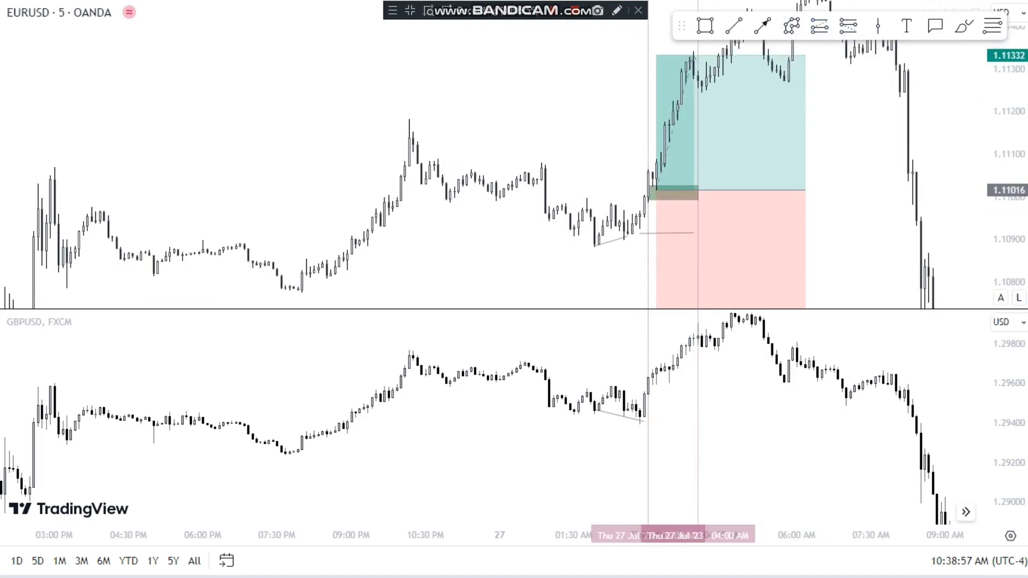
{"action": "left_click_drag", "start_coordinate": [640, 211], "coordinate": [643, 209]}
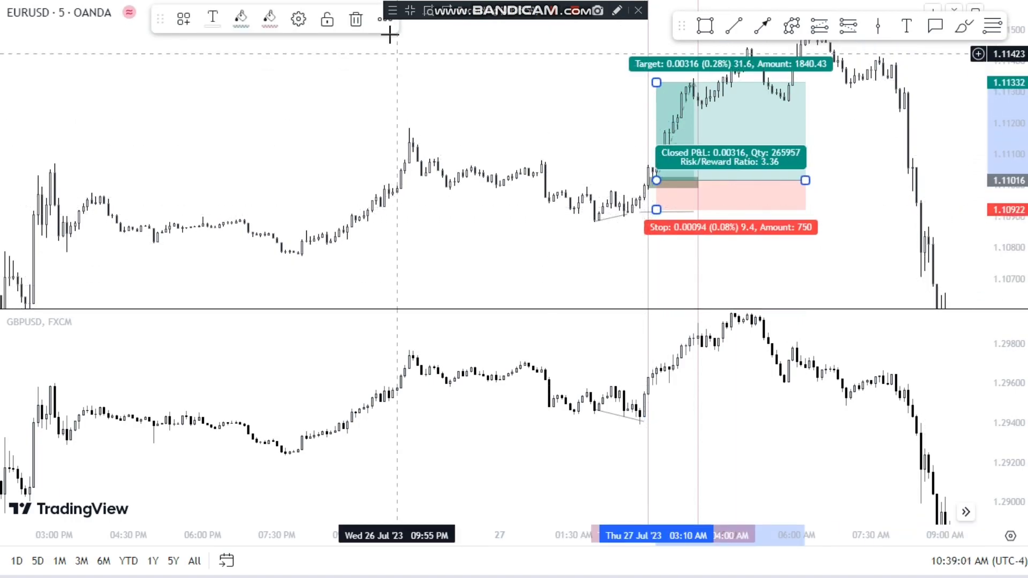
- Remove the long position drawing from the EURUSD chart
{"action": "left_click", "coordinate": [356, 20]}
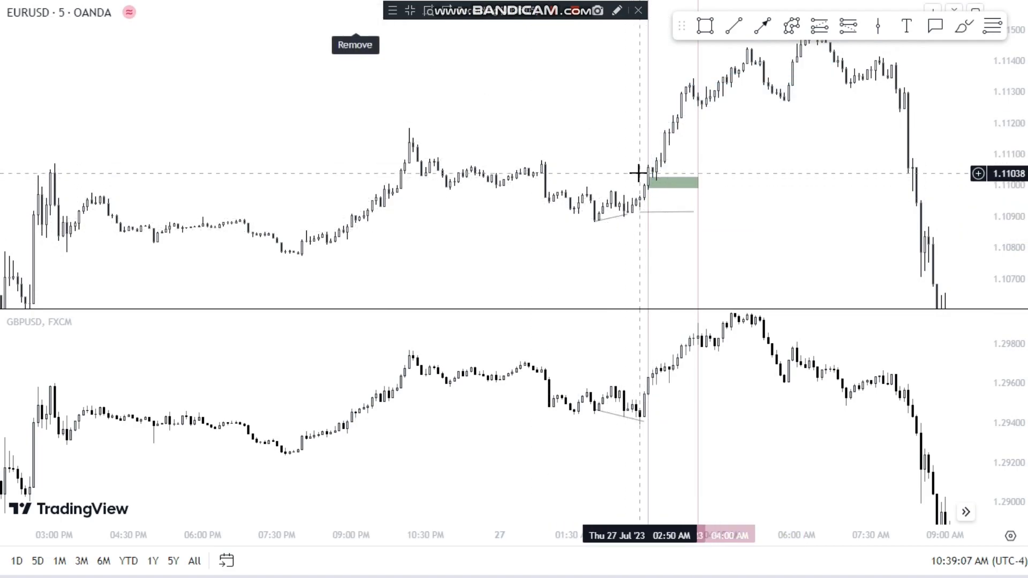
{"action": "left_click", "coordinate": [700, 122]}
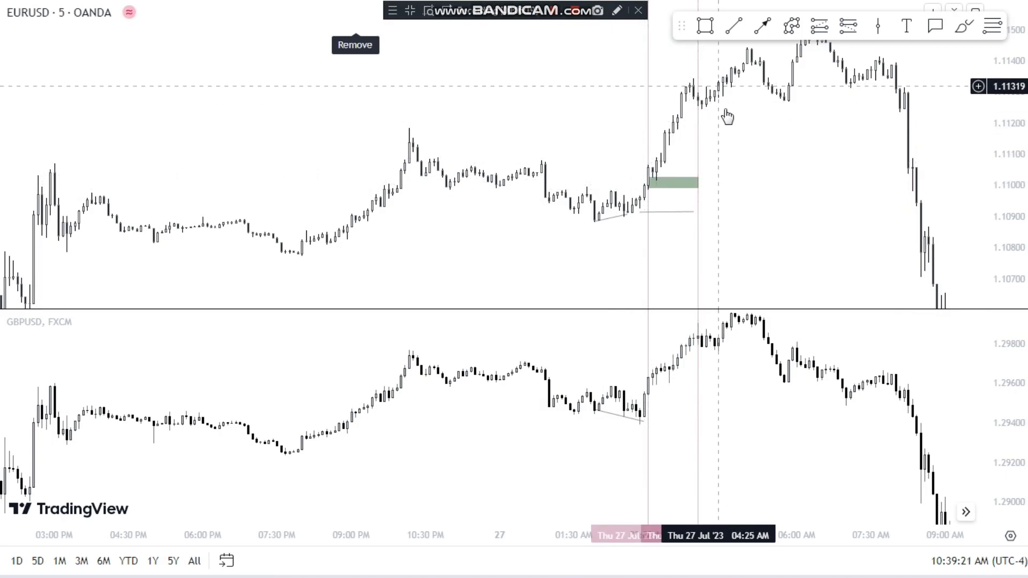
{"action": "left_click_drag", "start_coordinate": [865, 167], "coordinate": [546, 137]}
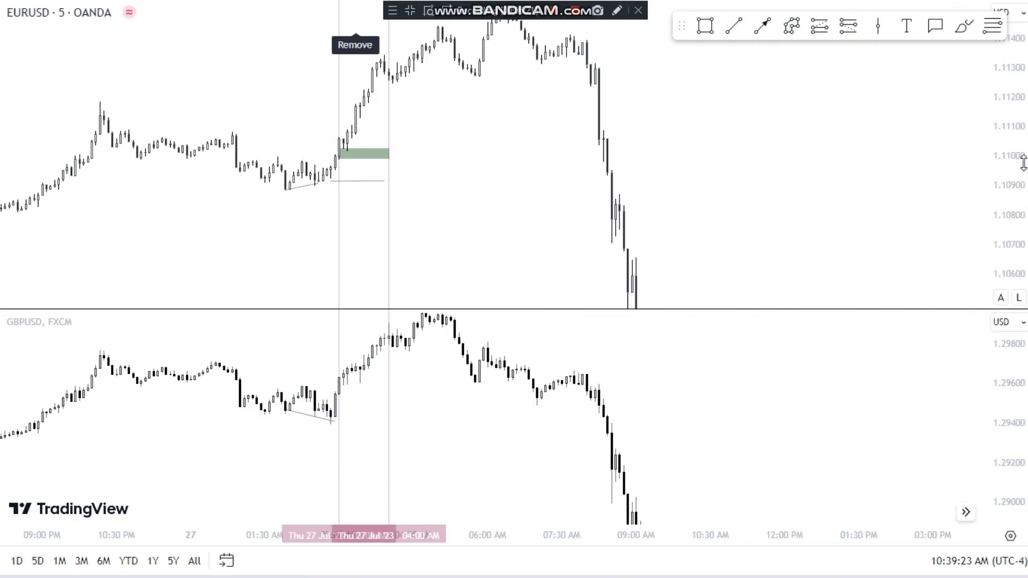
{"action": "scroll", "coordinate": [471, 184], "scroll_direction": "up", "scroll_amount": 3}
{"action": "scroll", "coordinate": [712, 197], "scroll_direction": "left", "scroll_amount": 10}
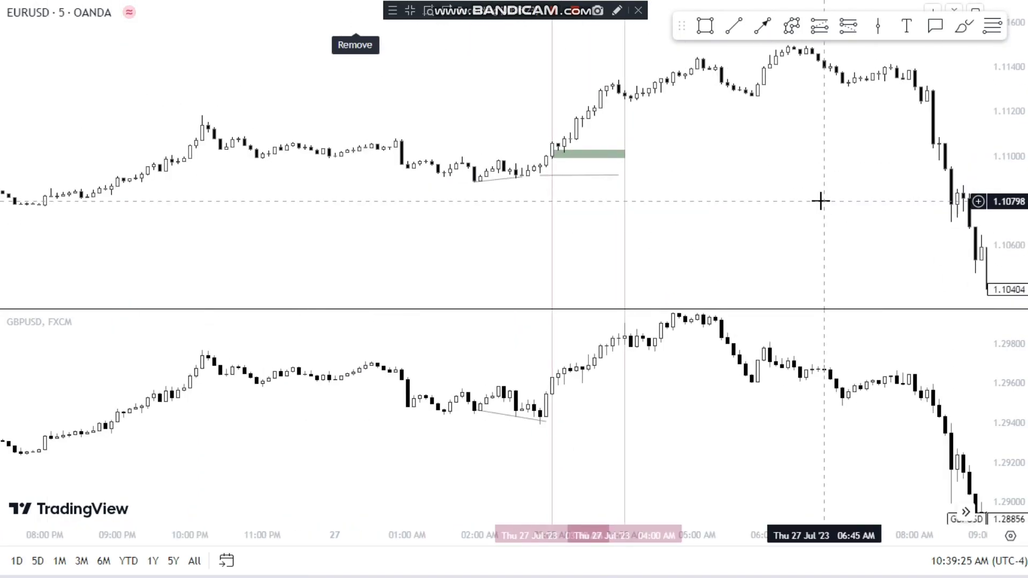